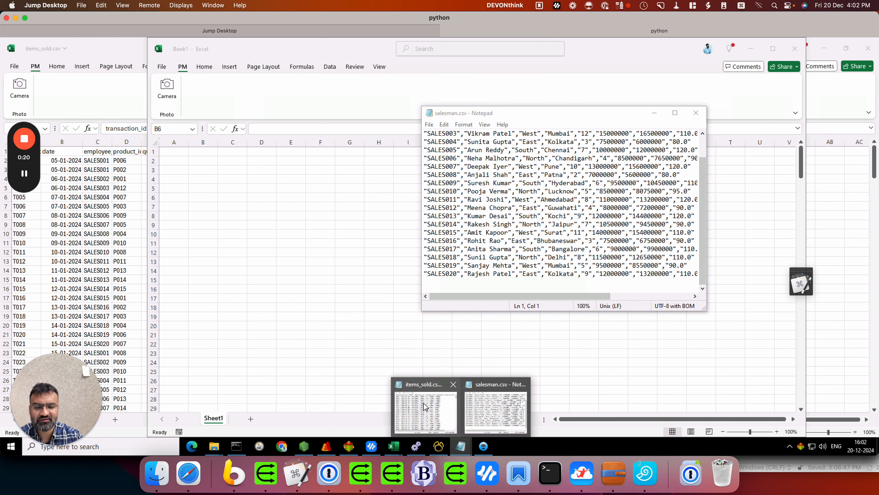
Show the items_sold.csv text beside salesman.csv, and open items.csv from the ETL - Testing Templates folder in Notepad.
click(415, 410)
drag(217, 89, 396, 143)
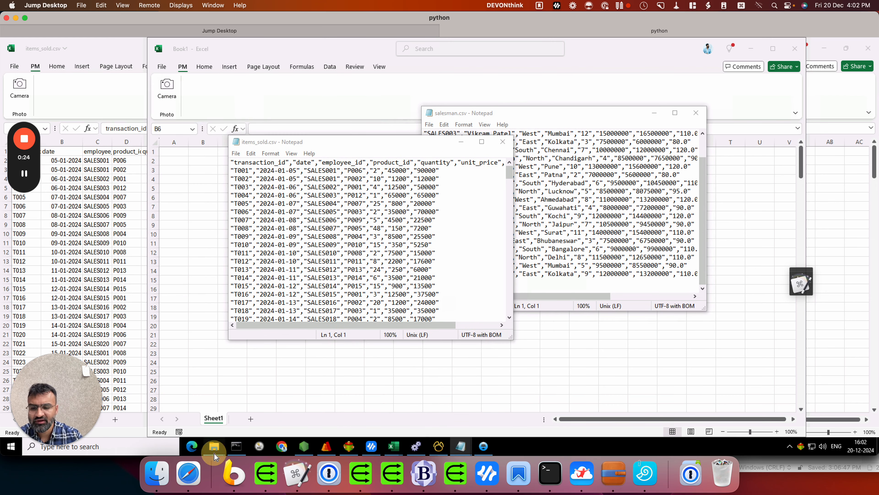
mouse_move(214, 447)
click(485, 416)
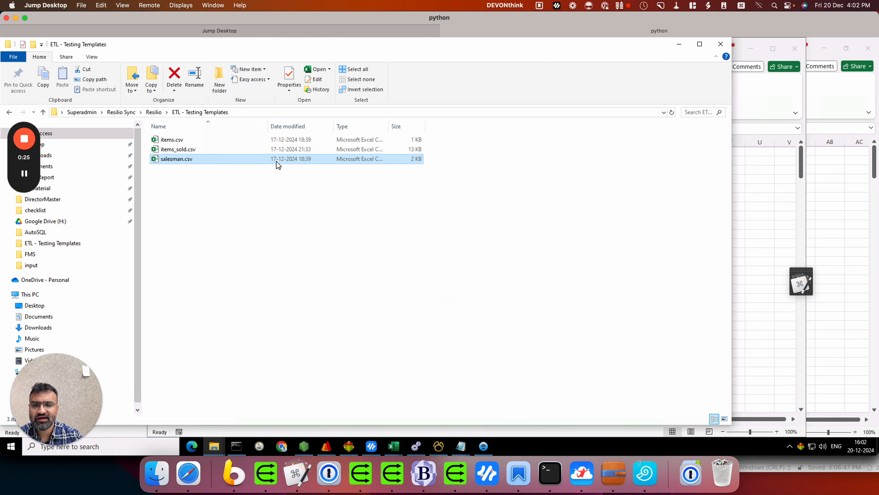
click(218, 140)
right_click(214, 143)
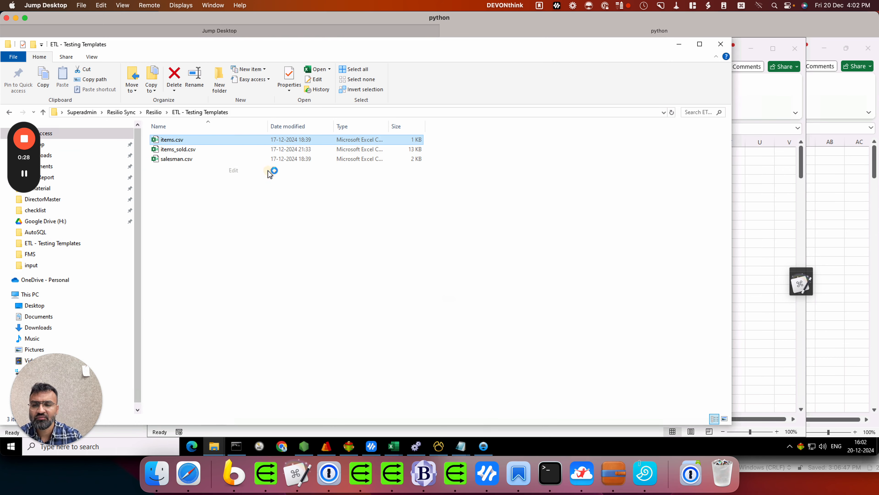
click(268, 170)
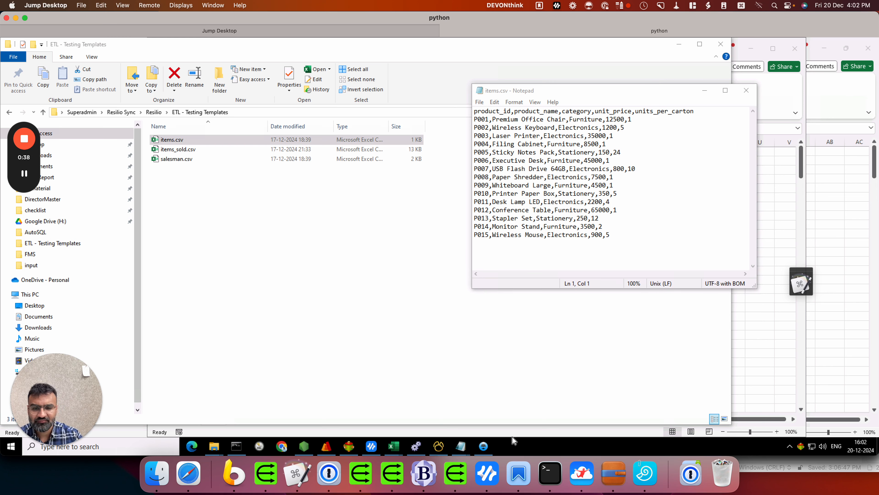
Copy the selected transaction data from the items_sold.csv workbook and paste it into Book1 starting at cell A1.
mouse_move(394, 446)
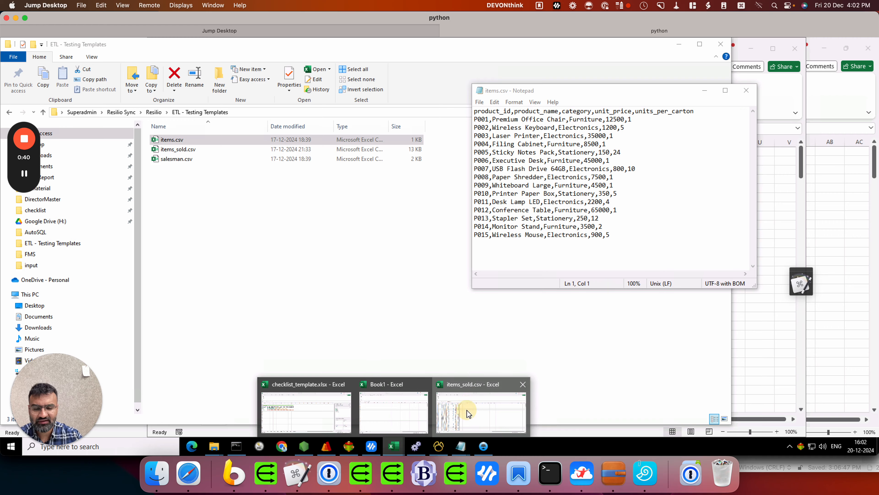
click(439, 414)
right_click(97, 201)
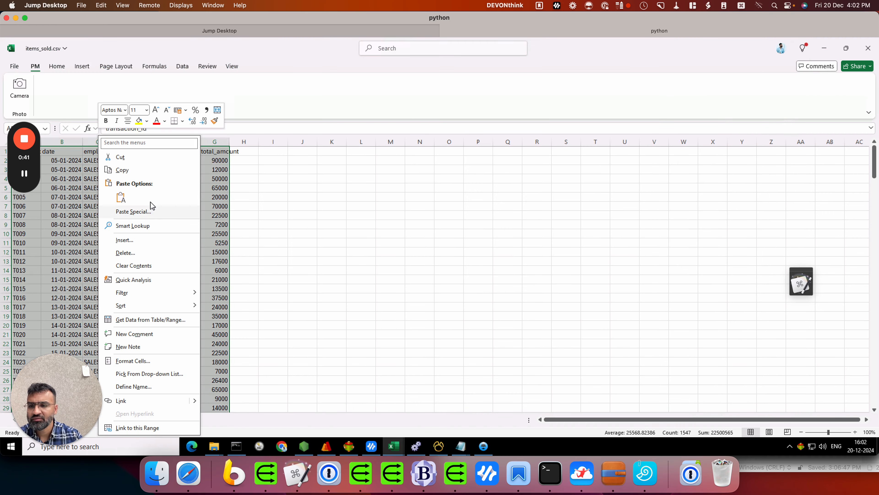
click(147, 170)
mouse_move(396, 446)
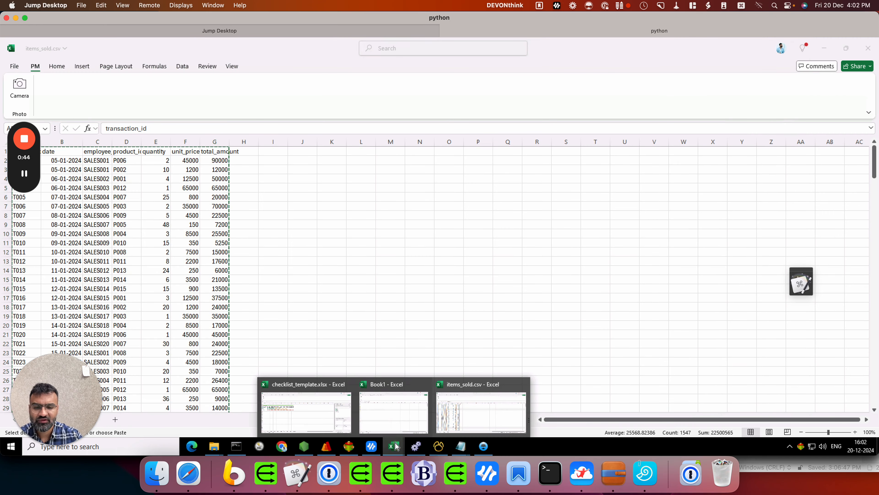
click(392, 408)
click(183, 152)
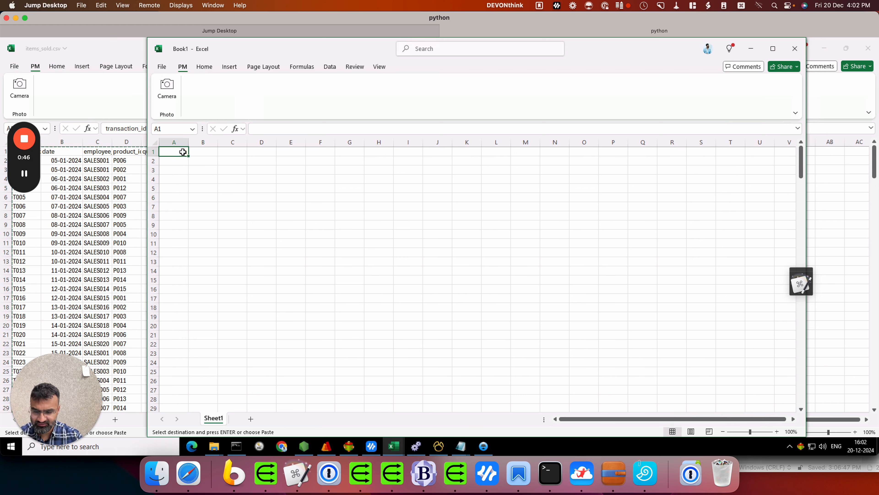
key(ctrl+v)
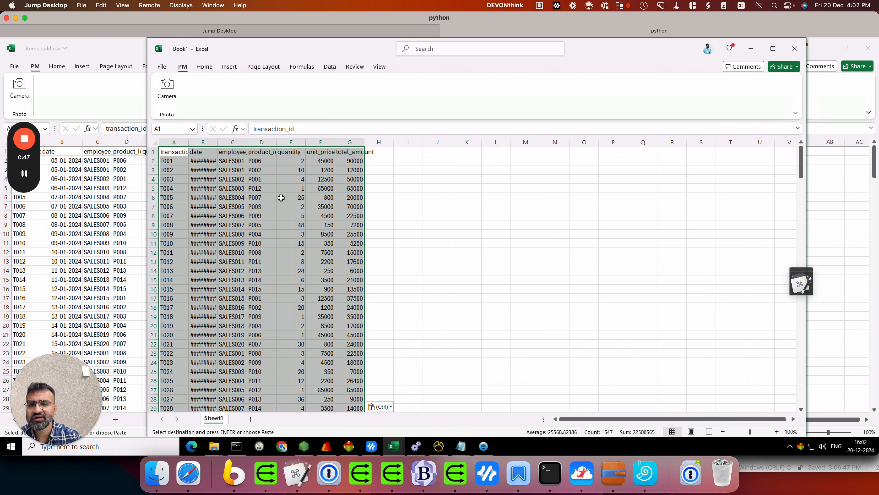
Autofit the date and product_id columns in Book1 to their contents.
double_click(218, 142)
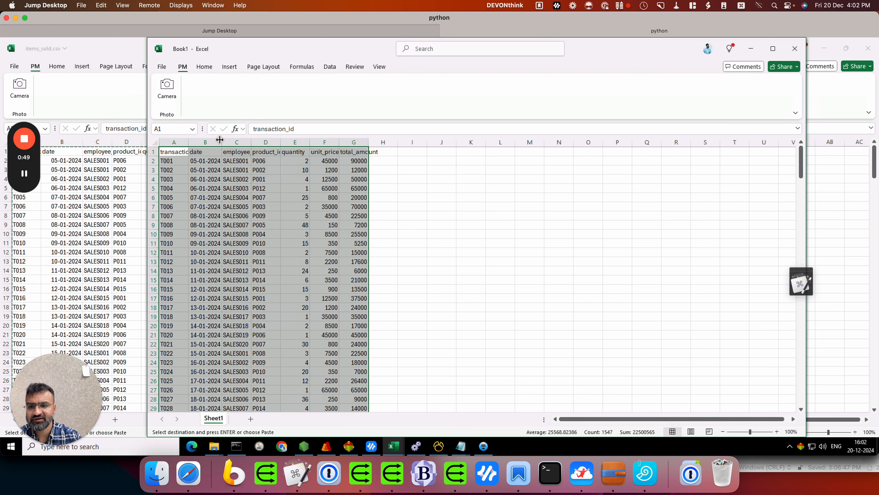
double_click(281, 142)
click(285, 186)
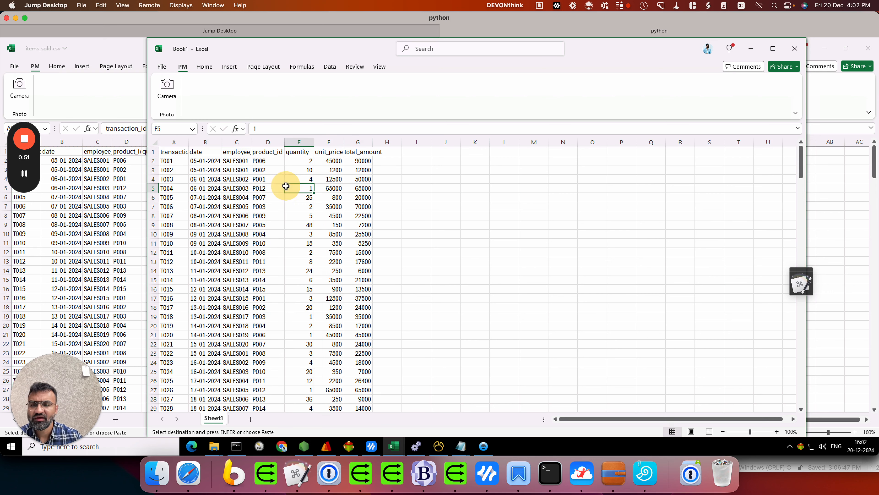
click(278, 159)
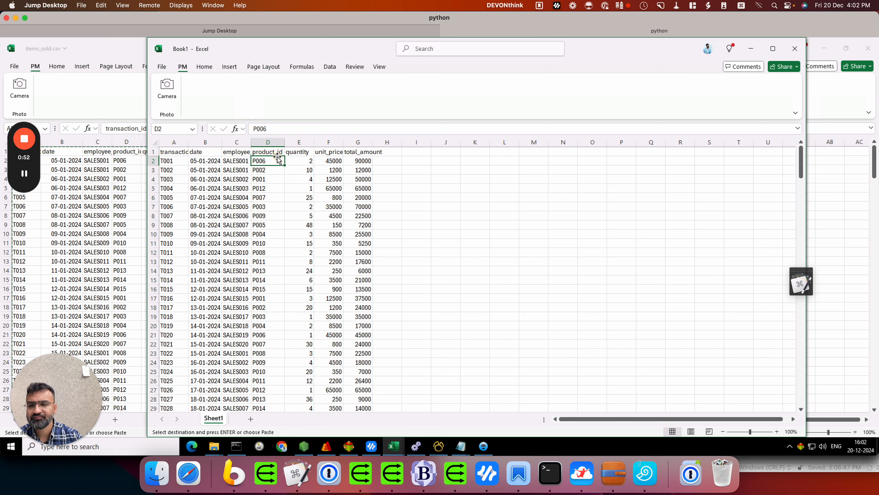
Convert the pasted data range A1:G221 into a table with headers.
click(167, 151)
key(ctrl+shift+Down)
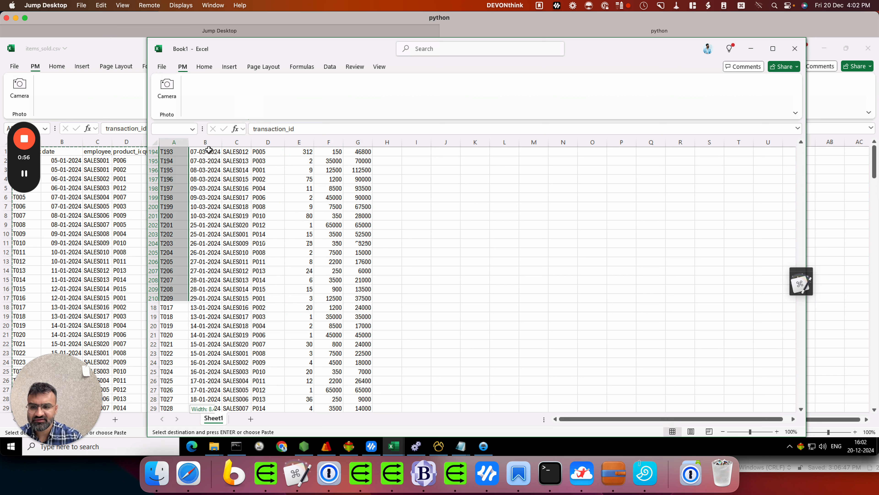
key(ctrl+shift+Right)
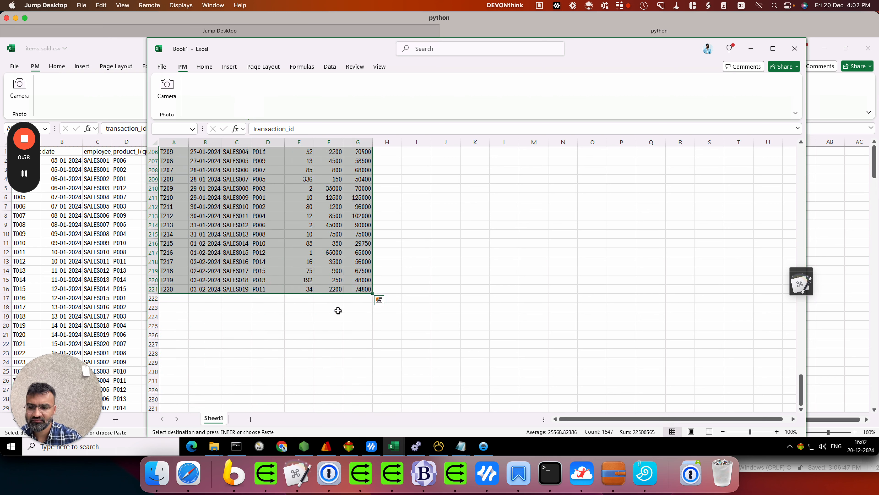
click(229, 66)
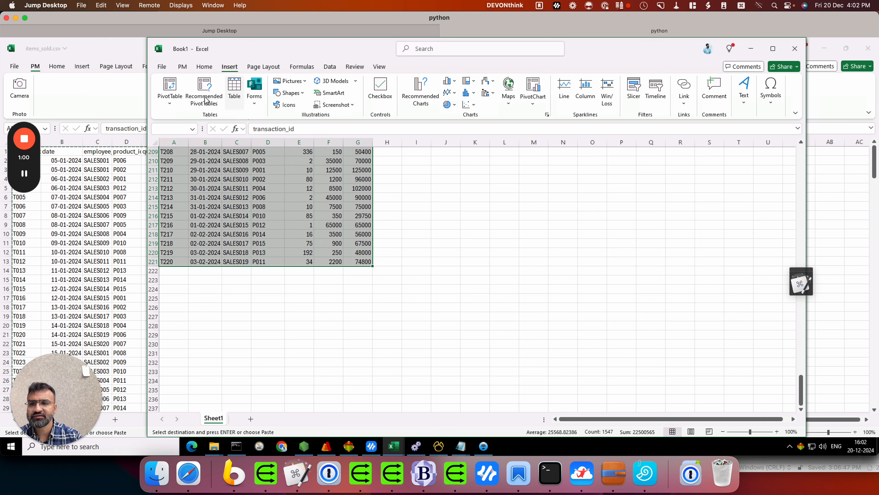
click(234, 88)
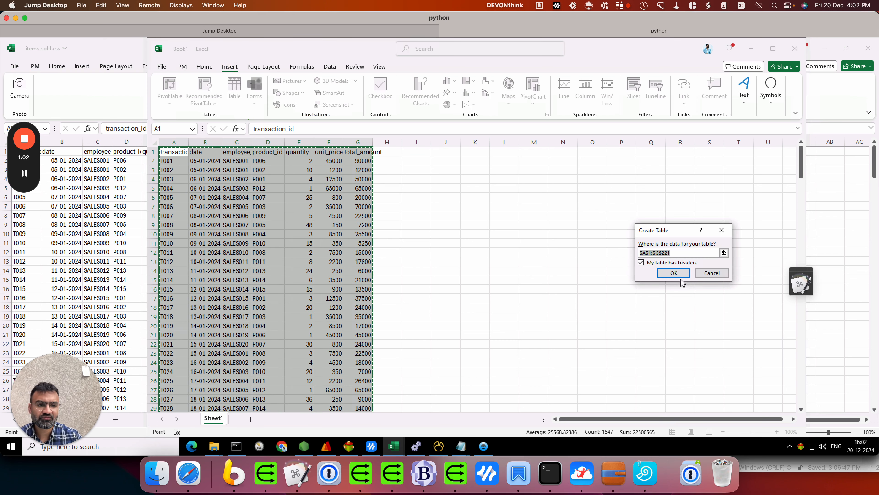
click(674, 273)
click(261, 216)
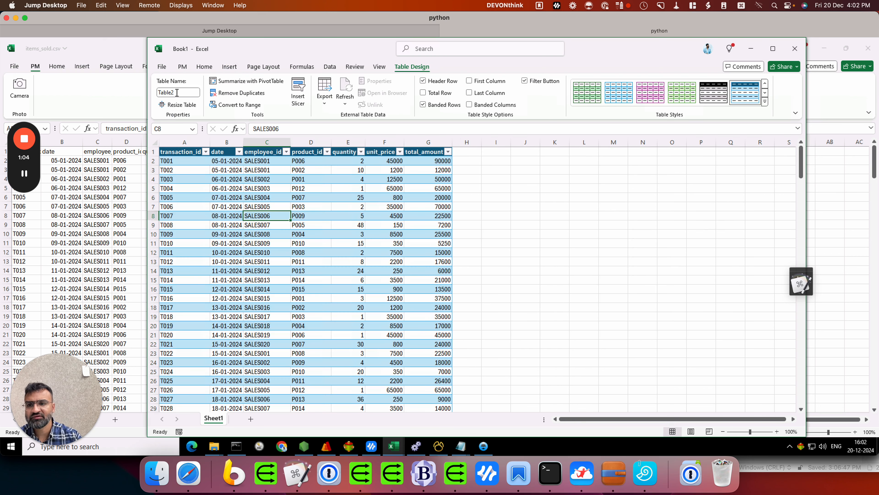
Rename the table as sales_data.
click(177, 92)
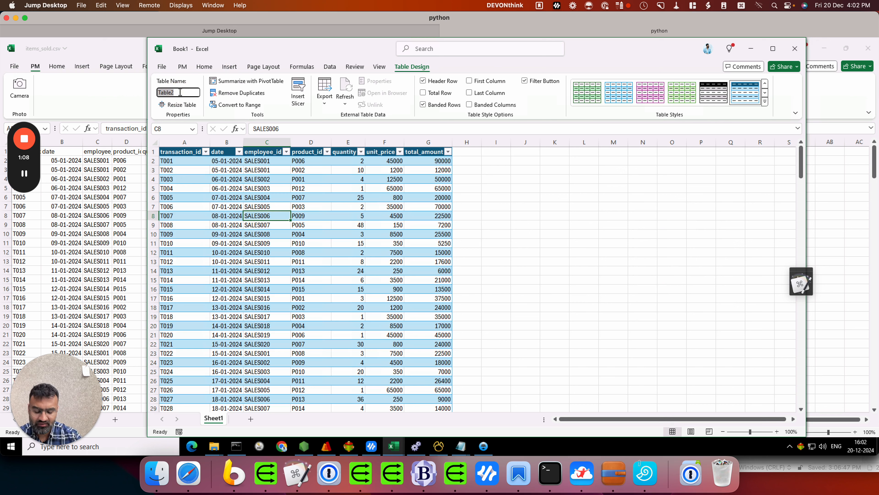
text(sales_data)
key(Return)
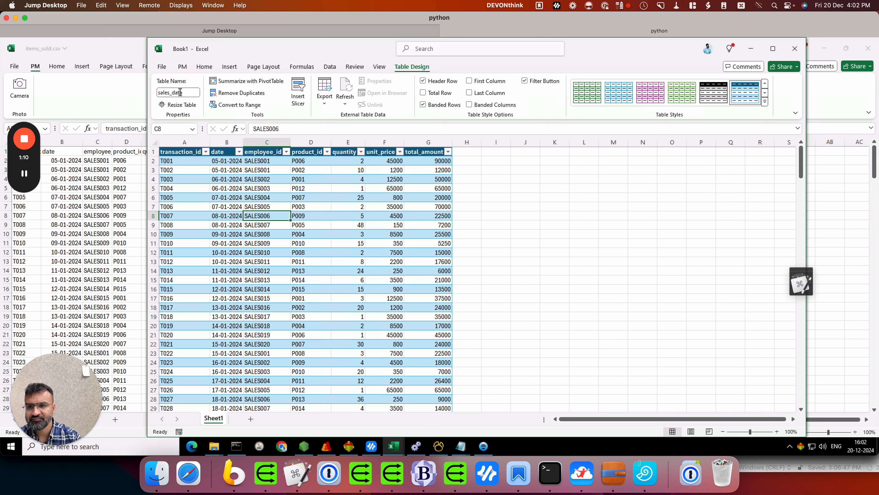
click(255, 240)
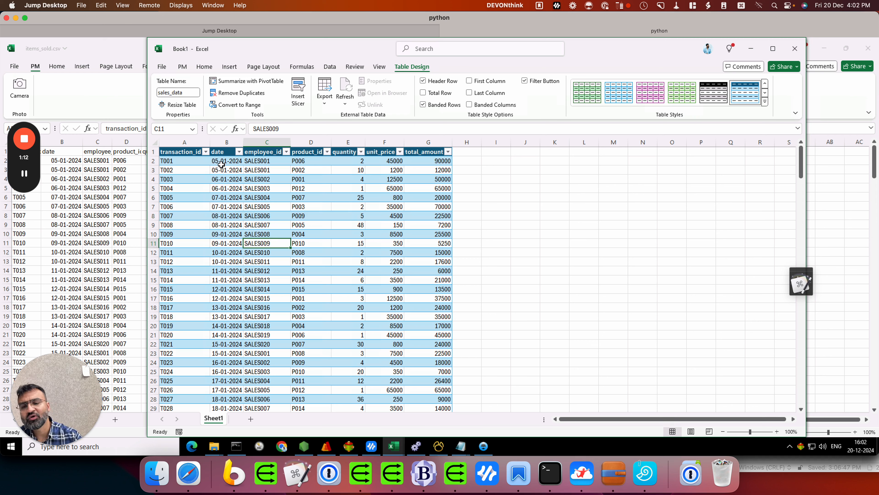
Change the employee_id column header in C1 to employee_name.
click(255, 154)
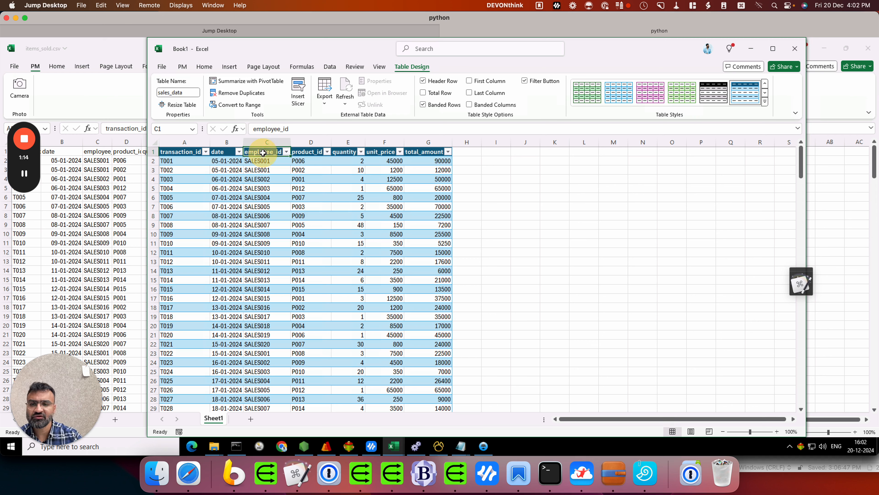
drag(283, 128, 302, 127)
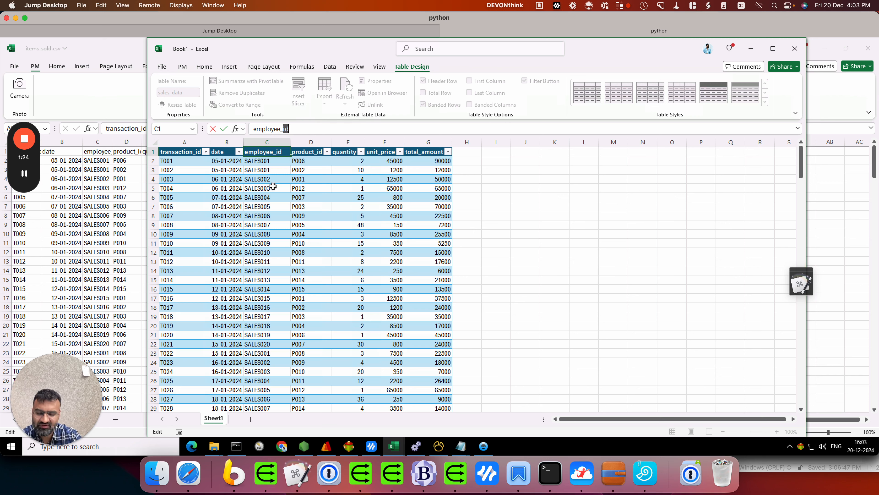
text(name)
key(Return)
Change the product_id header in D1 to product_name and widen column D to fit the header.
click(301, 151)
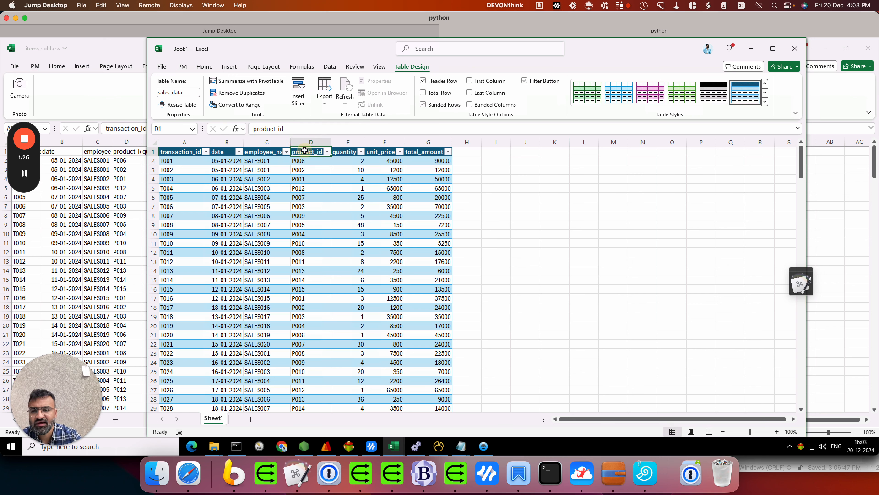
drag(279, 128, 300, 130)
text(name)
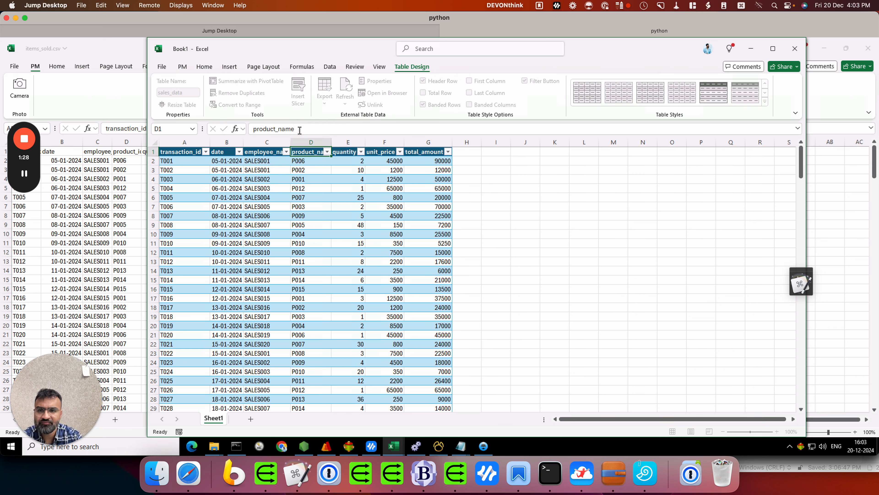
click(297, 229)
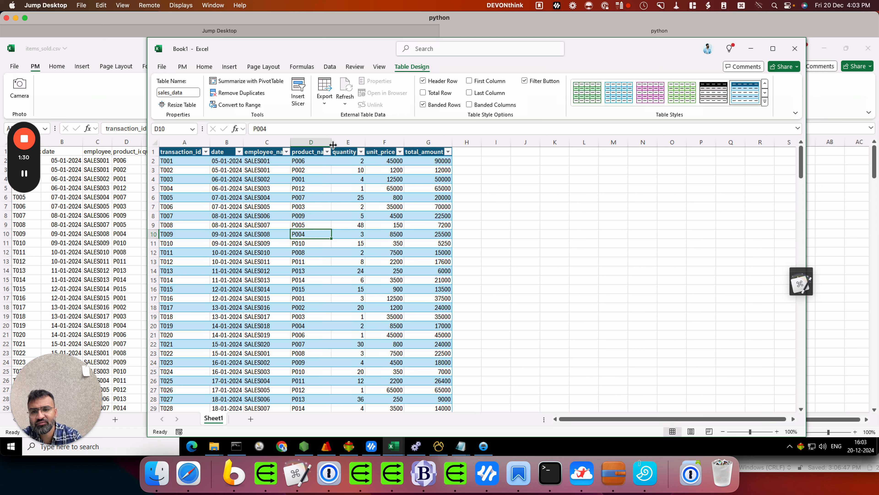
drag(332, 142, 342, 142)
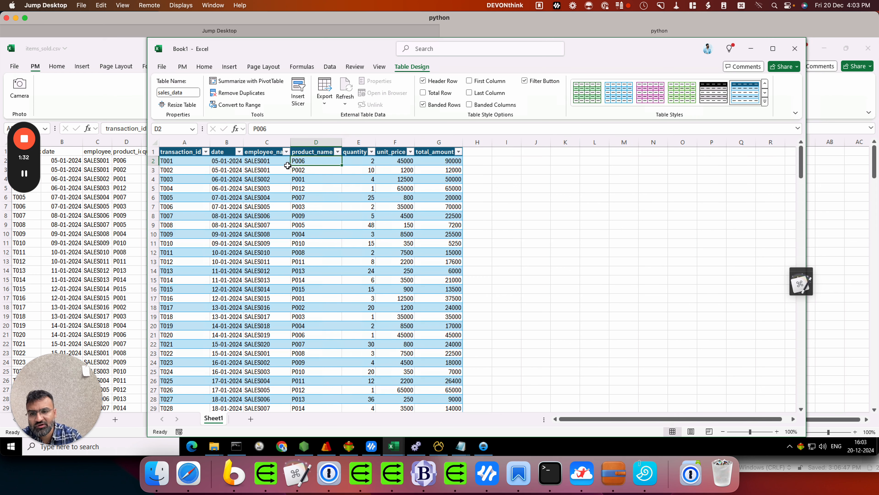
click(274, 162)
click(313, 163)
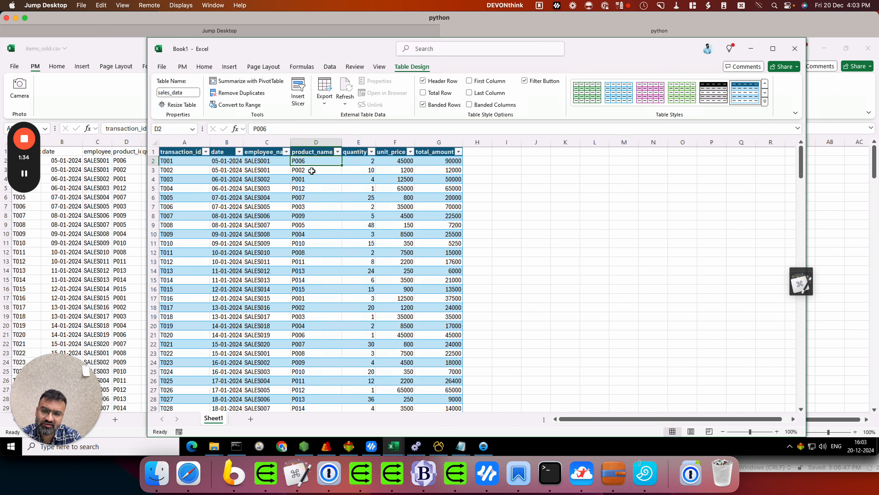
Insert a PivotTable on a new worksheet using the whole sales_data table as its source.
click(184, 153)
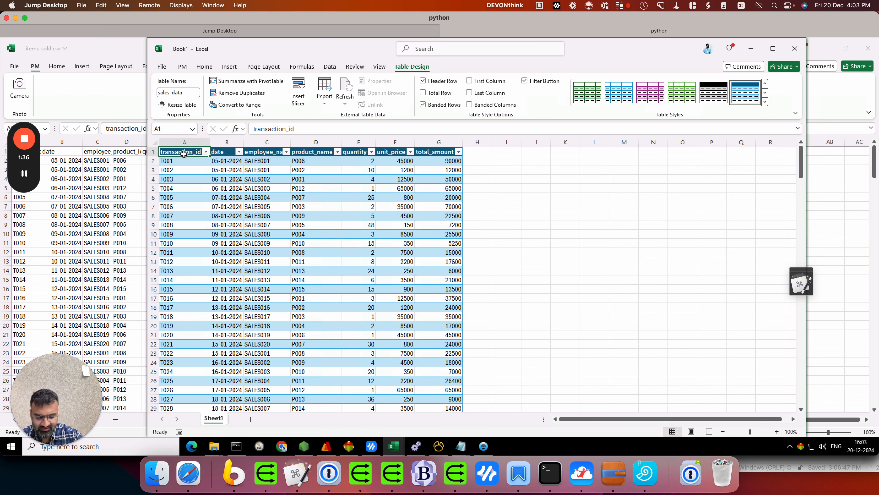
key(ctrl+shift+End)
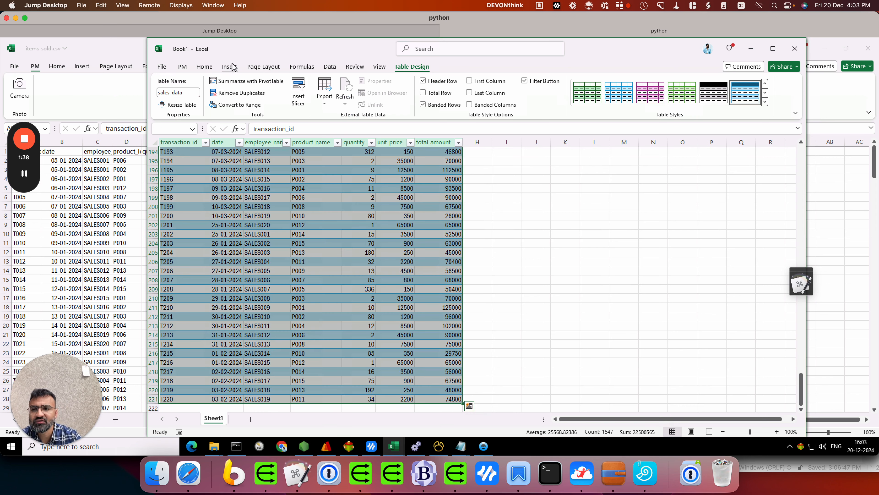
click(230, 66)
click(179, 89)
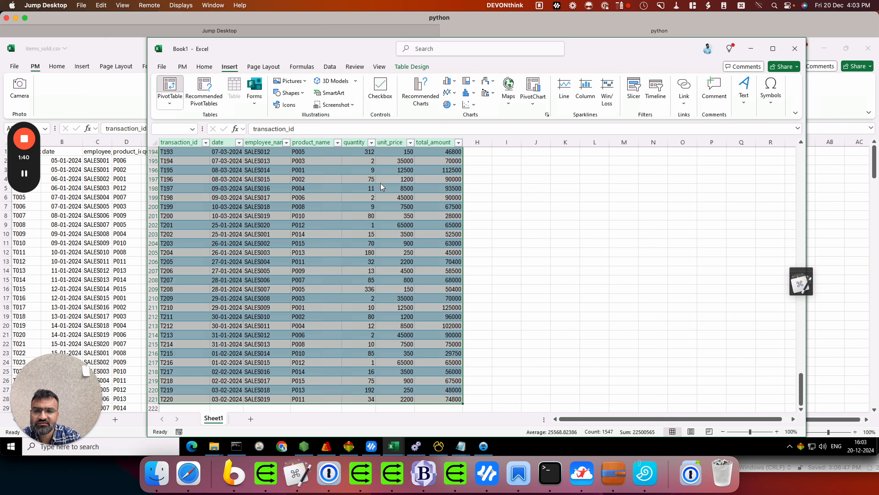
click(715, 301)
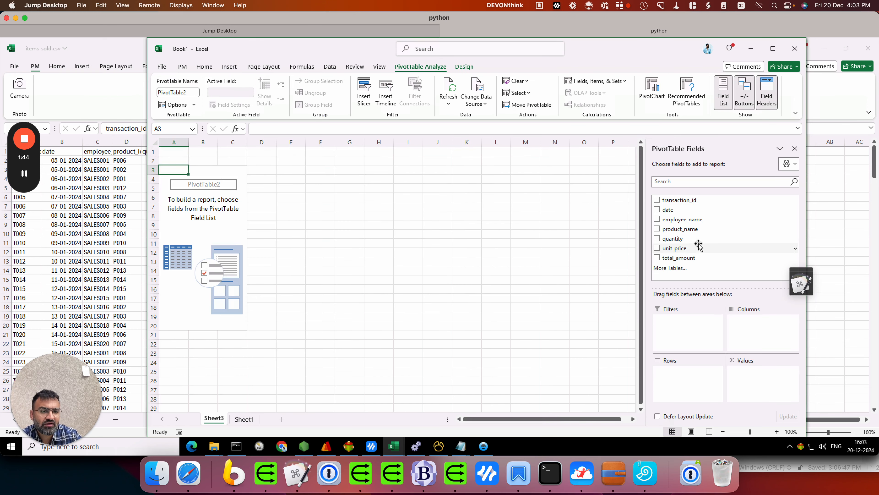
Set product_name as the PivotTable rows and add quantity, total_amount and unit_price as values, with unit_price placed first.
drag(697, 226, 688, 388)
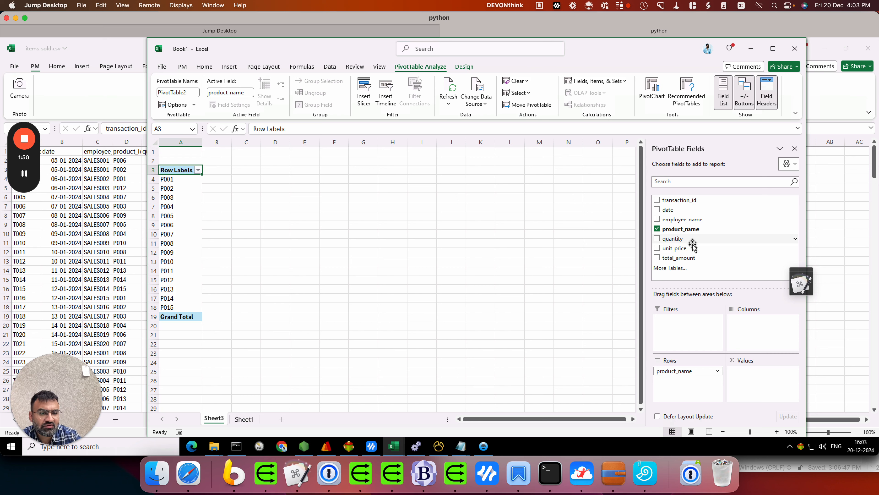
drag(692, 241, 749, 380)
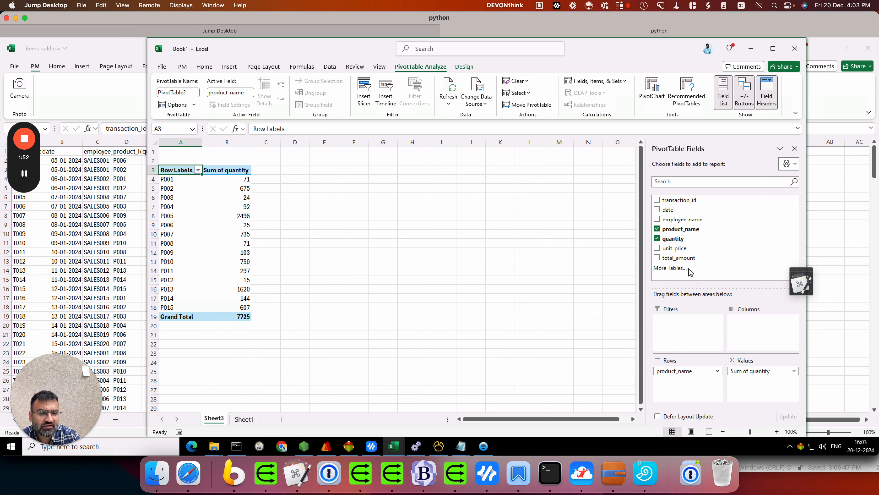
drag(679, 258, 758, 380)
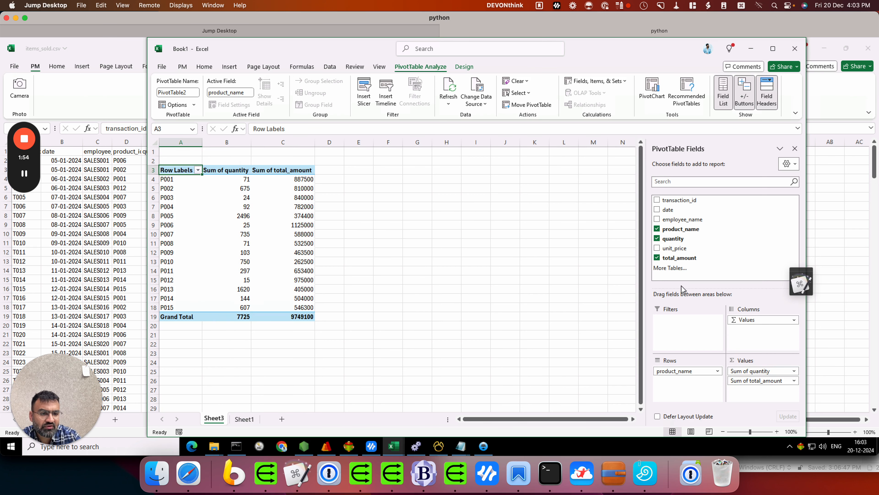
drag(678, 248, 758, 369)
Change the unit_price value field in the PivotTable to summarise by Average.
click(775, 370)
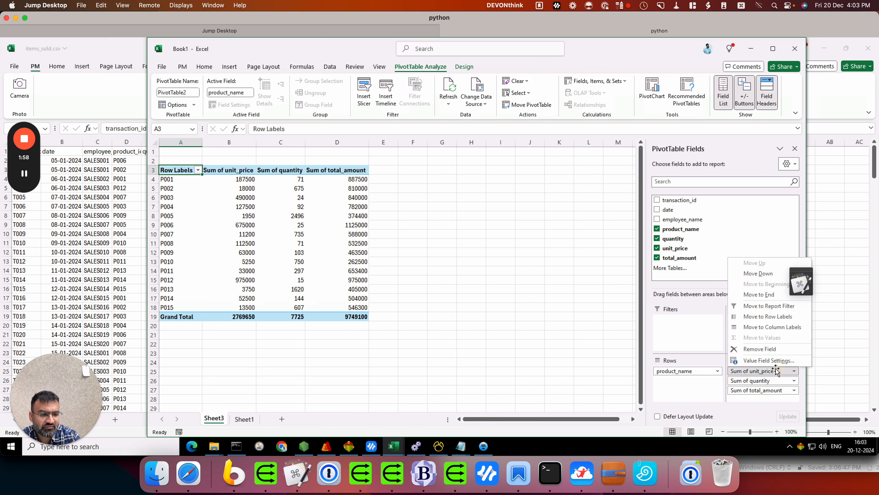
click(769, 360)
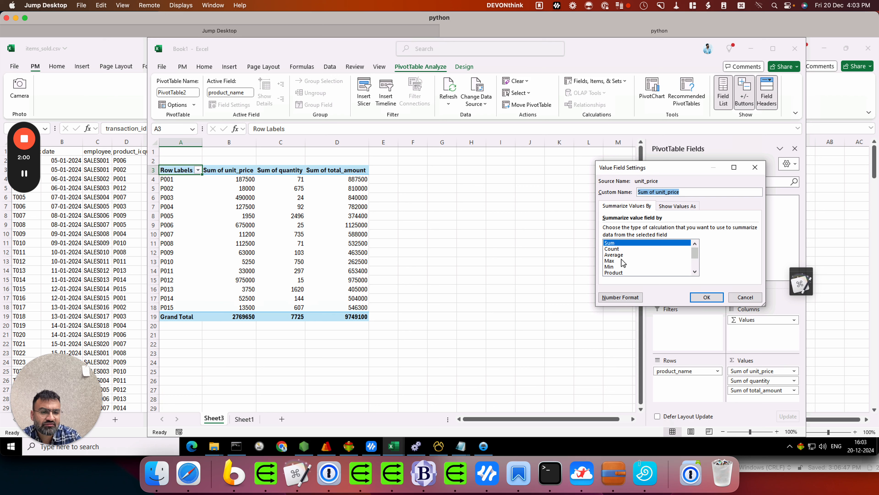
click(622, 256)
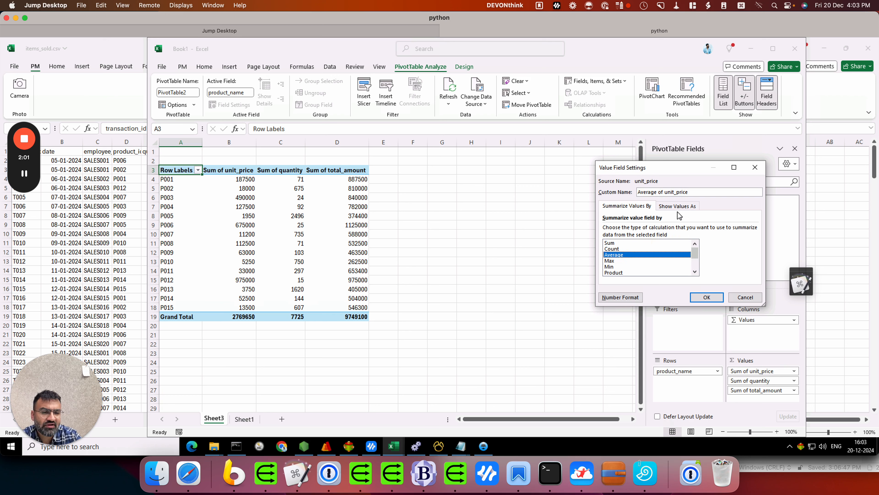
click(701, 296)
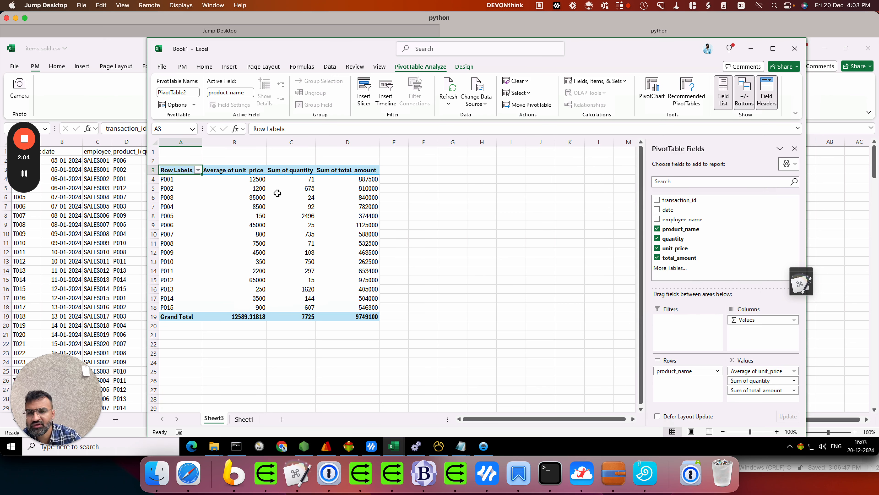
click(761, 380)
click(765, 369)
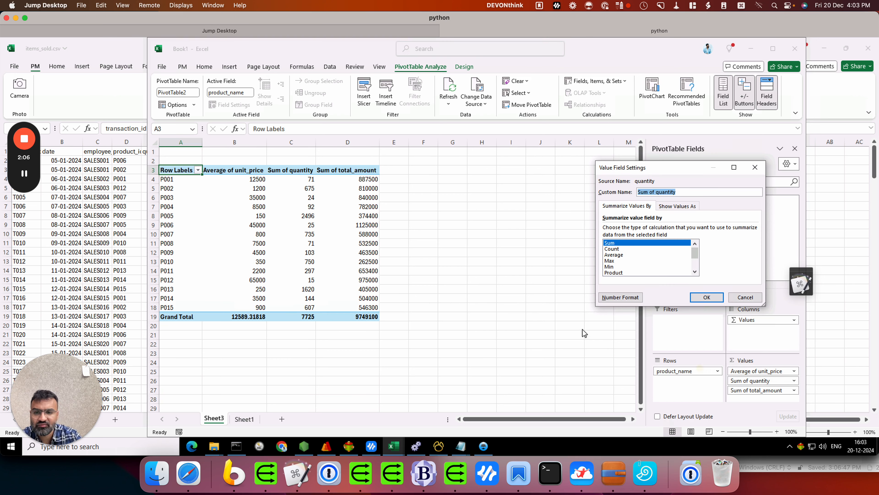
click(618, 297)
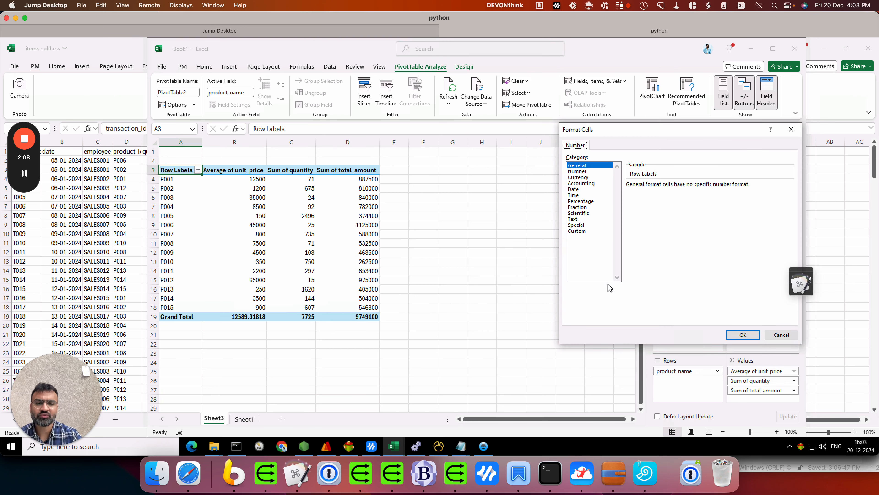
click(577, 171)
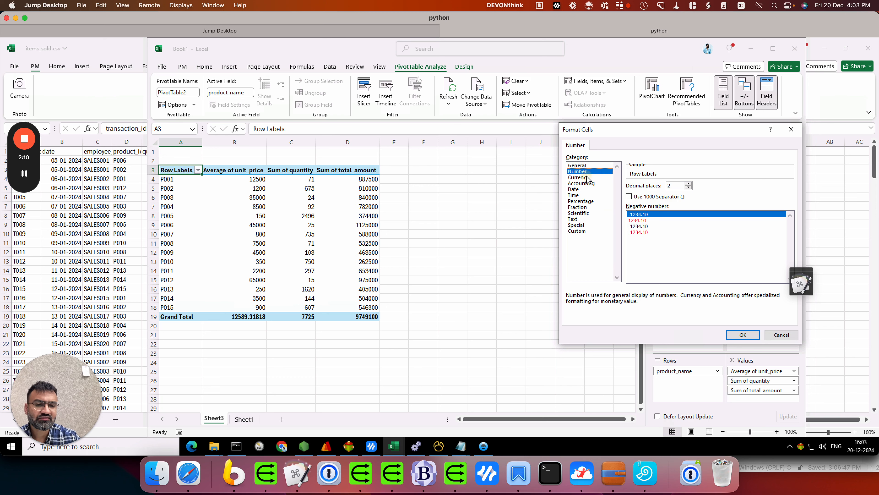
click(578, 177)
double_click(689, 188)
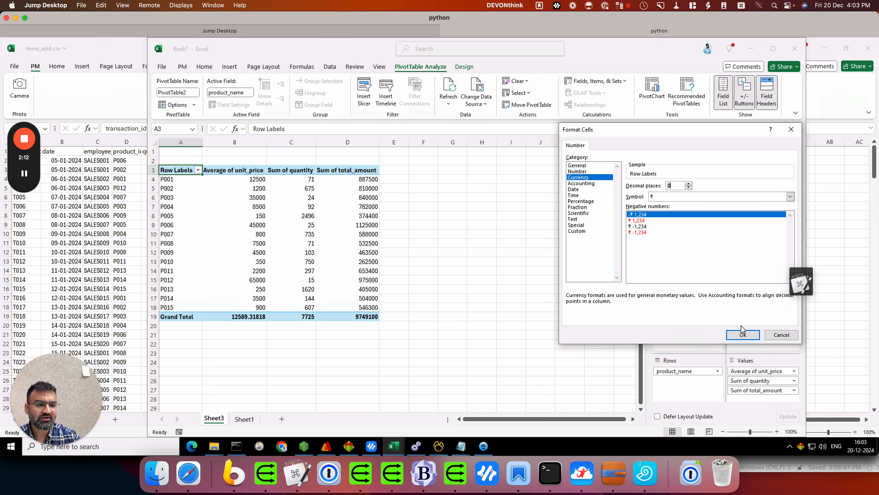
click(743, 334)
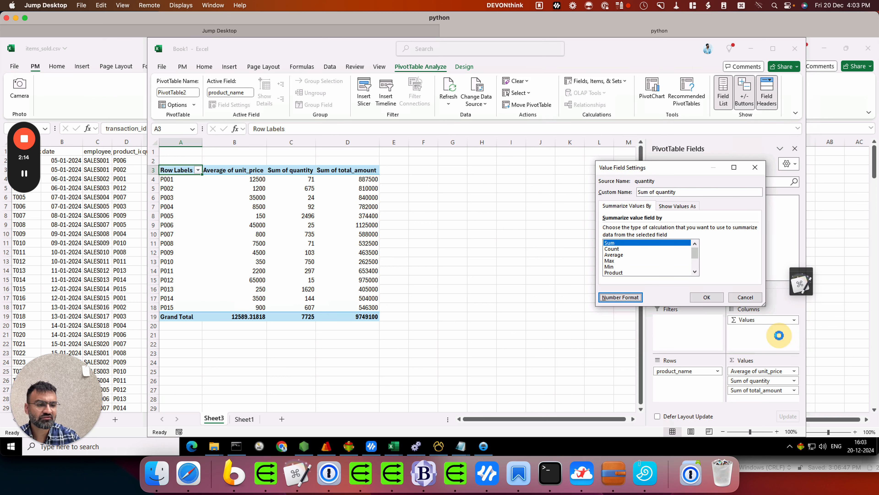
click(745, 297)
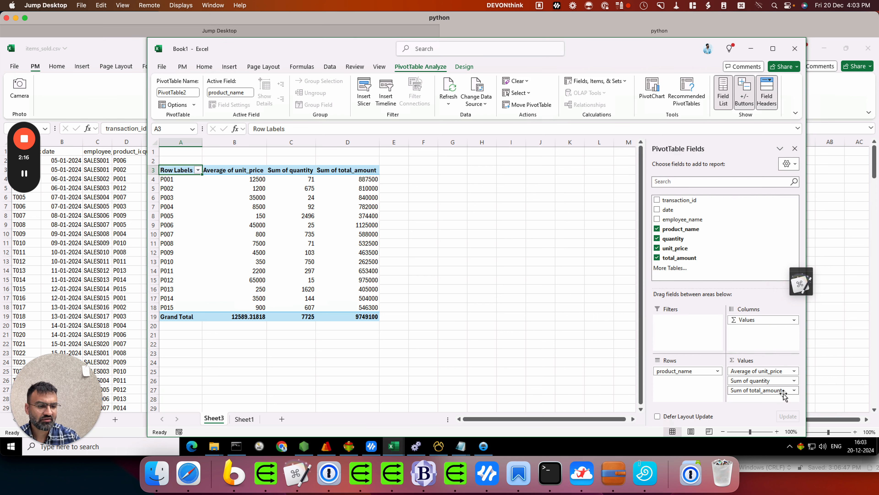
Format the Sum of total_amount value field as Currency with the ₹ symbol and 0 decimal places.
click(783, 390)
click(772, 384)
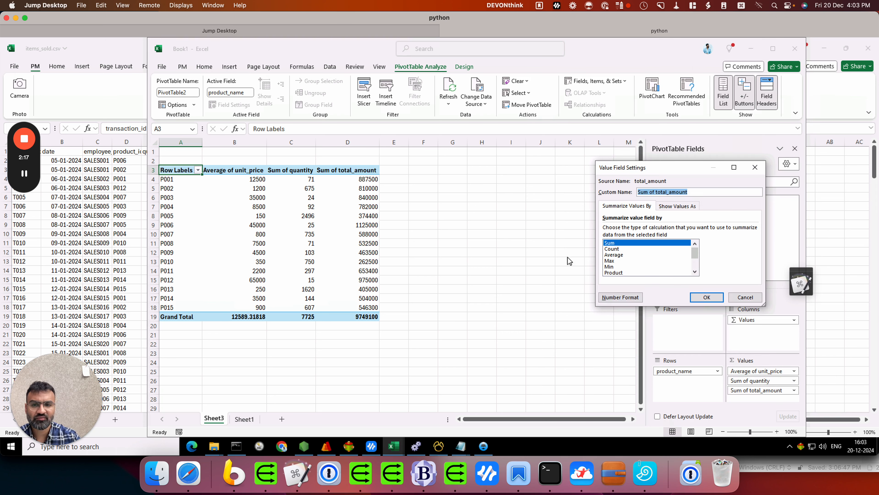
click(618, 297)
click(584, 172)
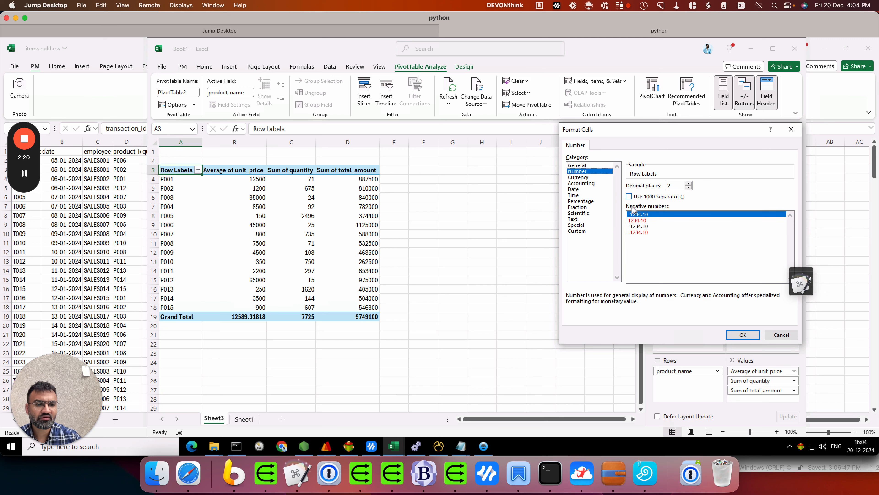
click(585, 177)
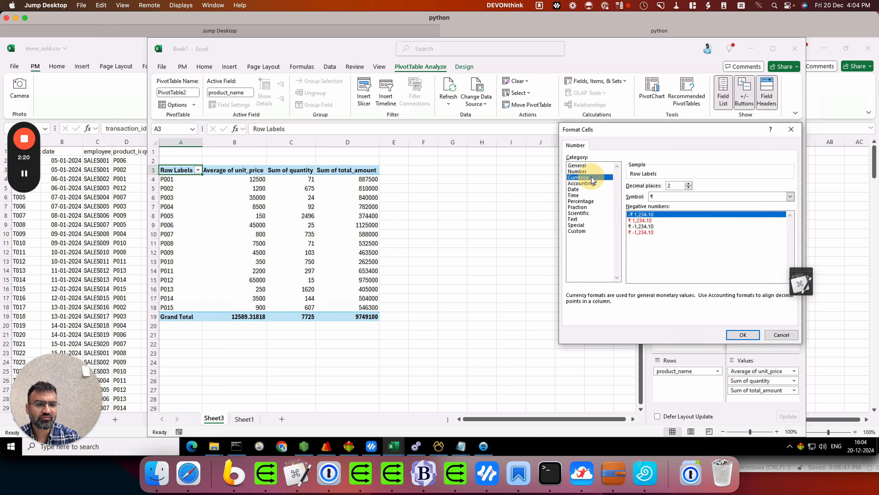
double_click(688, 188)
click(752, 336)
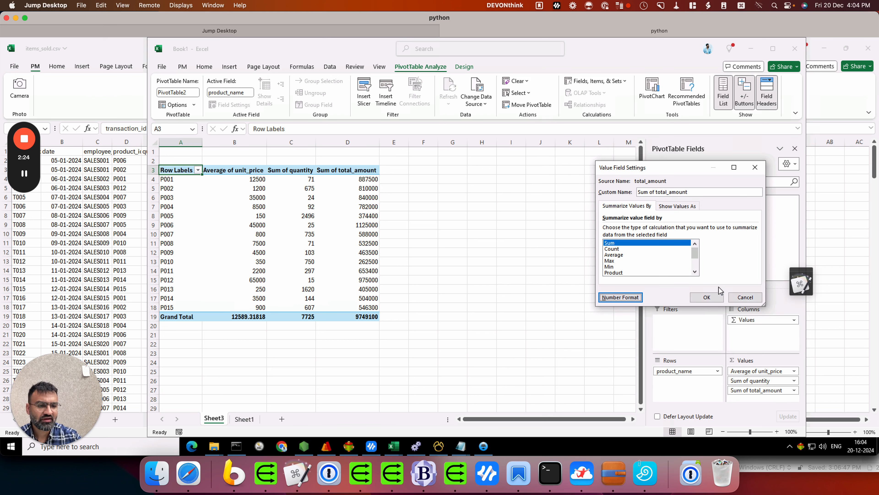
click(706, 297)
Format the Sum of quantity value field as Number with a thousands separator and 0 decimal places.
click(760, 380)
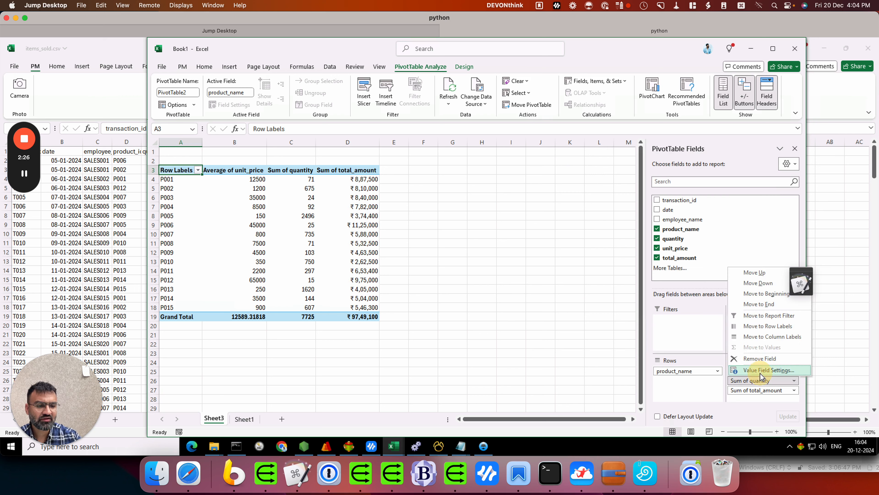
click(768, 369)
click(626, 298)
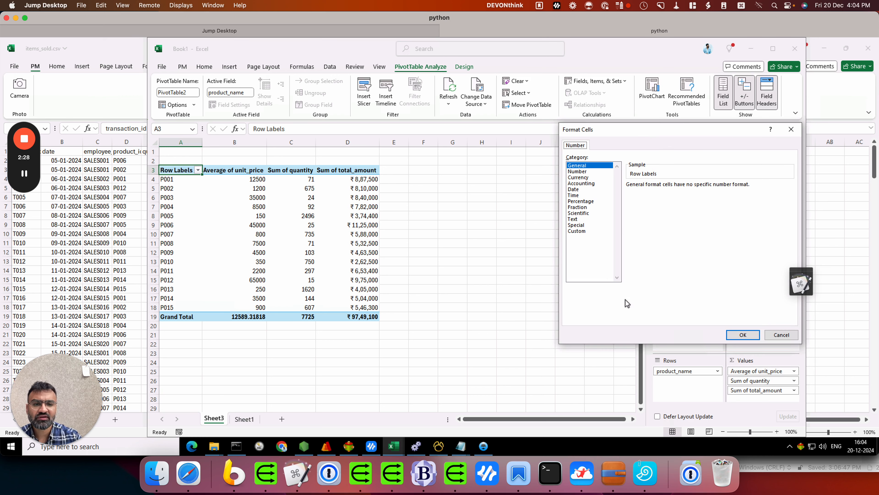
click(582, 171)
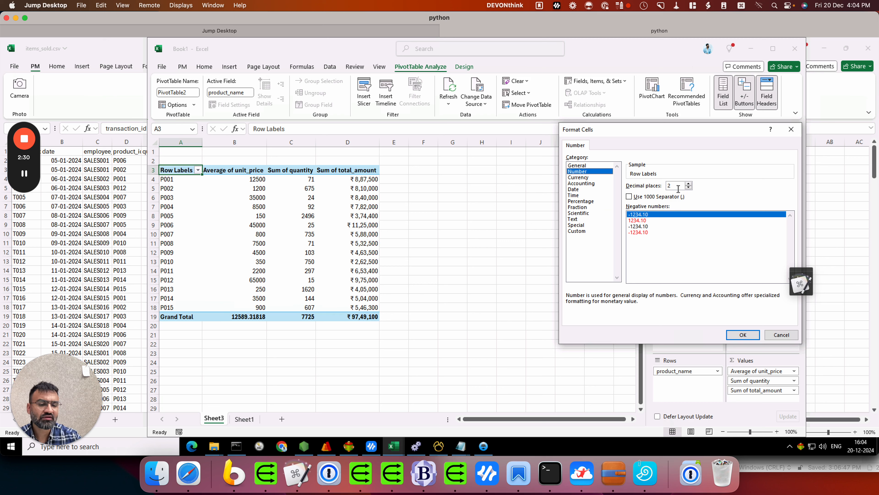
click(674, 197)
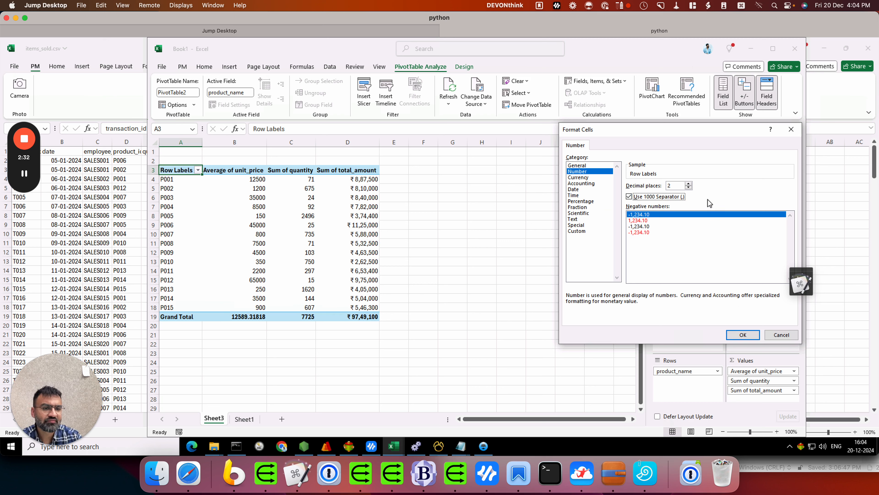
click(749, 334)
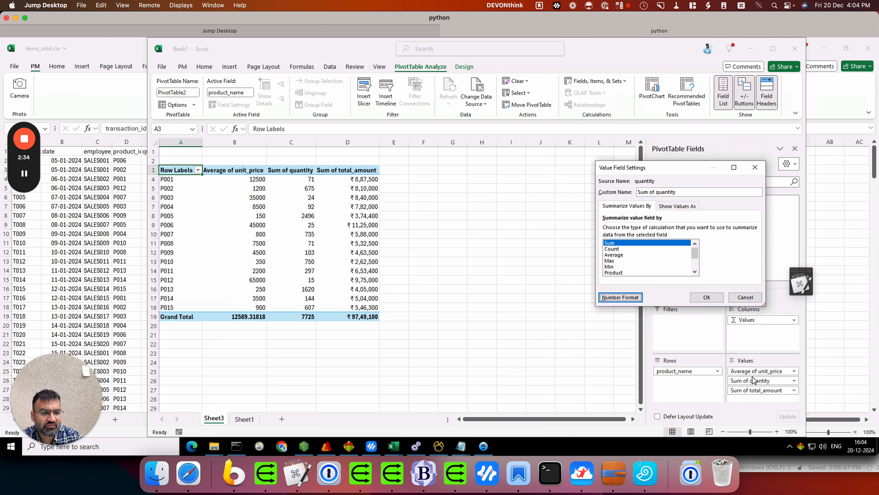
click(707, 297)
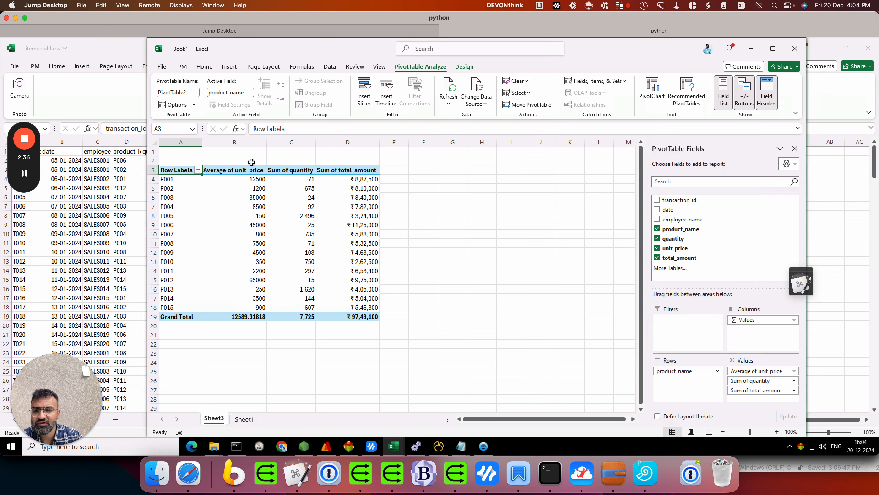
Narrow the Average of unit_price column in the PivotTable.
click(251, 181)
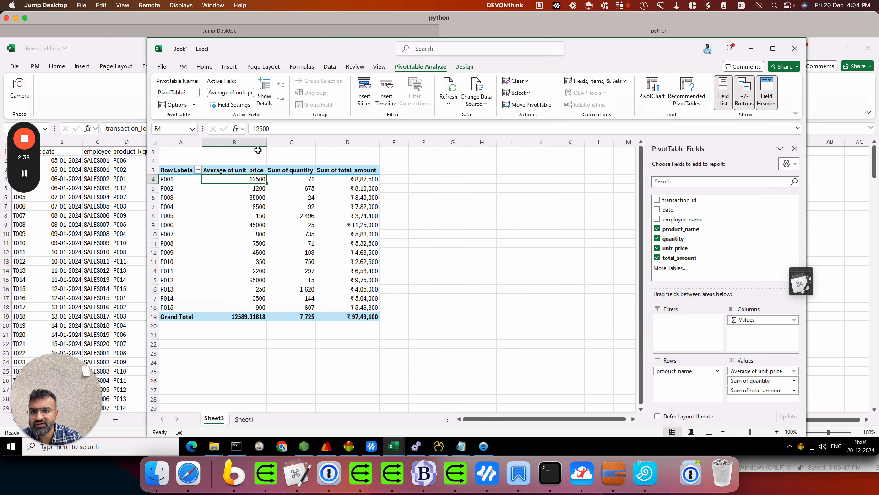
drag(265, 142, 229, 139)
click(215, 313)
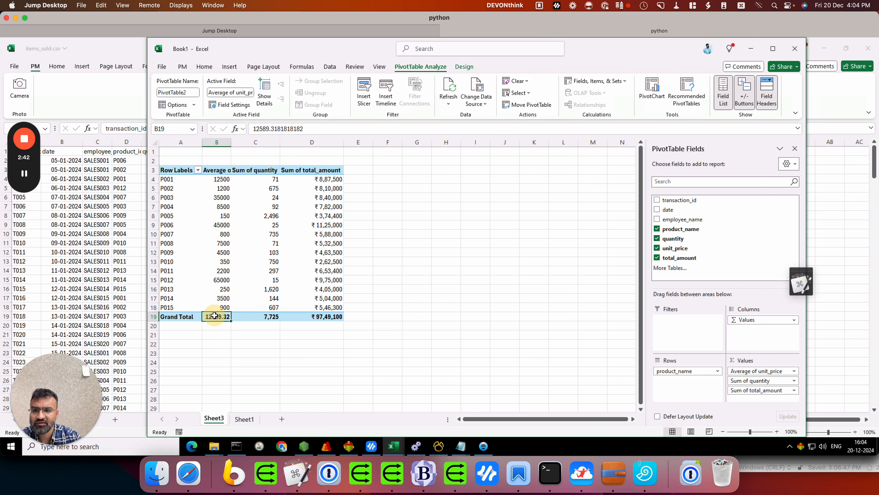
Turn off subtotals and grand totals for the PivotTable.
click(461, 67)
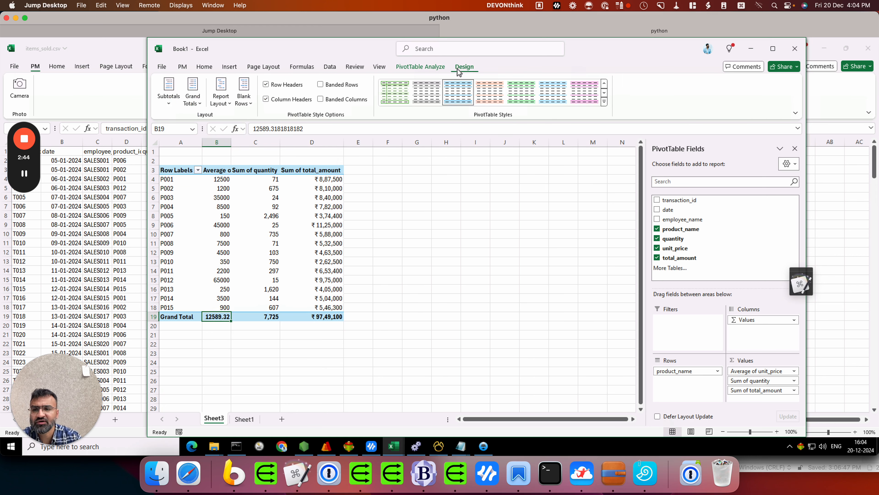
click(169, 101)
click(185, 119)
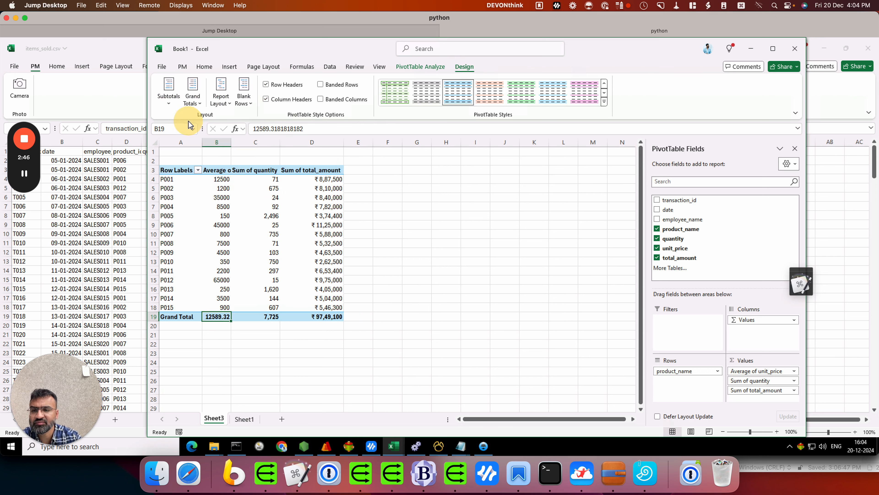
click(193, 103)
click(209, 123)
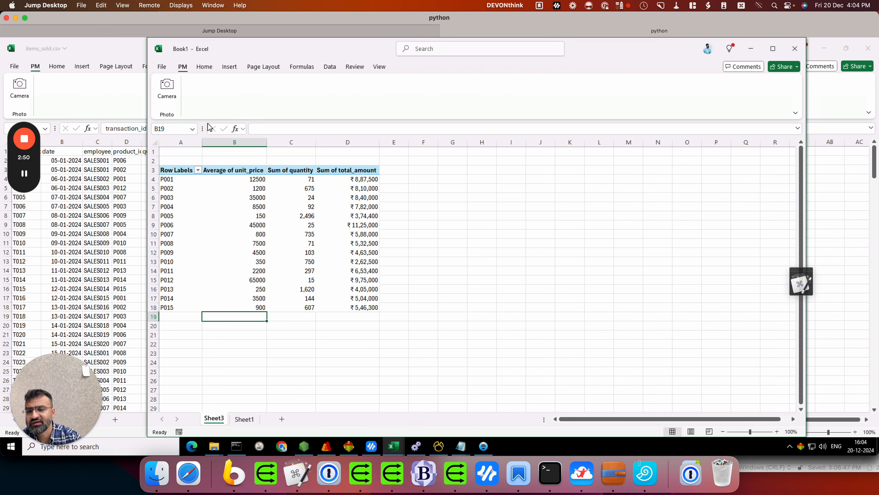
Narrow column A slightly and rename the Average of unit_price header in B3 to Unit.
click(218, 181)
drag(202, 142, 197, 142)
click(228, 170)
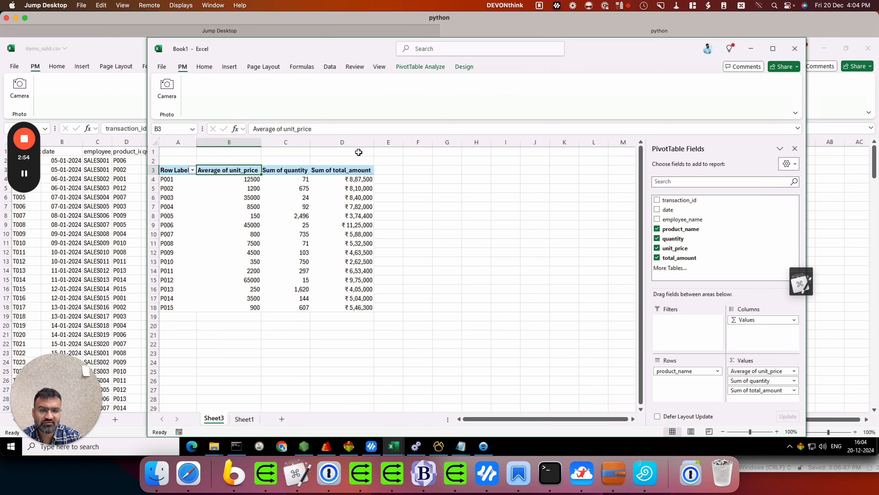
drag(321, 129, 156, 129)
text(Unit)
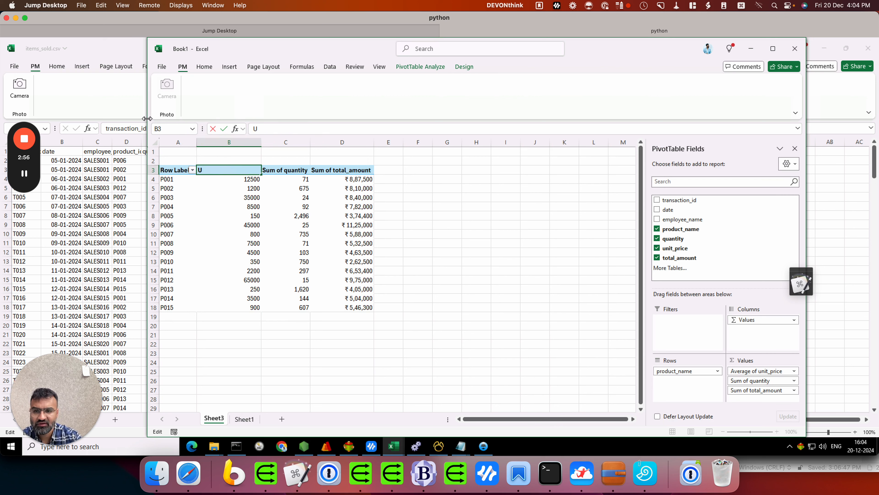
key(Return)
Rename the Sum of quantity header in C3 to Qty.
click(286, 170)
drag(313, 129, 199, 133)
text(Qty)
key(Return)
Rename the Sum of total_amount header in D3 to Amt and narrow the Unit and Qty columns.
click(338, 170)
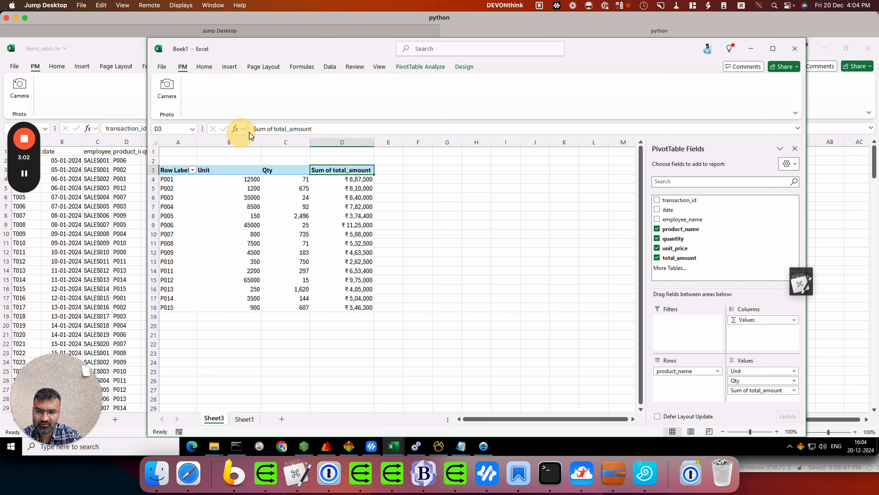
drag(323, 128, 210, 119)
text(Amt)
key(Return)
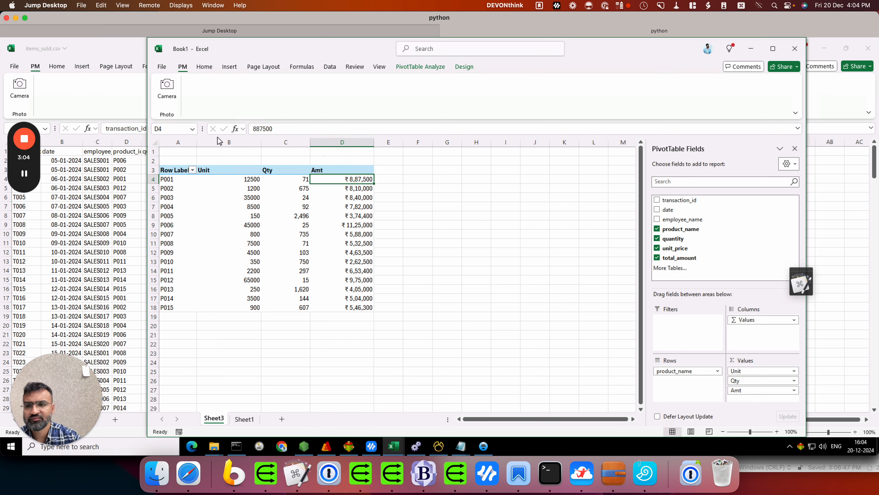
mouse_move(261, 142)
mouse_down()
mouse_move(236, 139)
mouse_move(265, 141)
mouse_up()
Disable autofitting column widths on update in the PivotTable options, leaving merging and centering of labelled cells off.
click(178, 267)
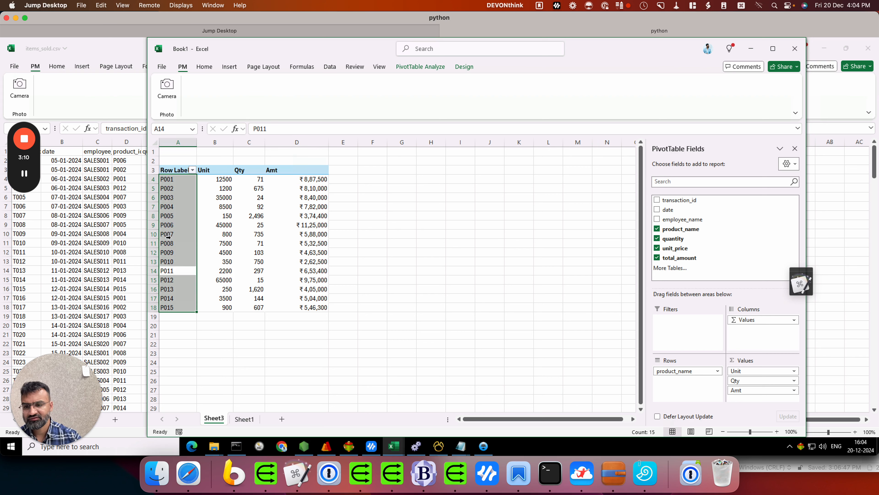
right_click(173, 215)
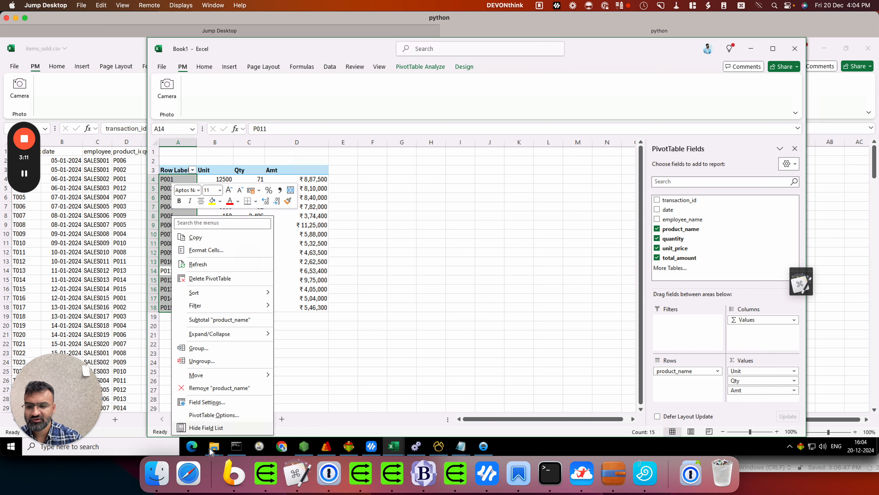
click(231, 415)
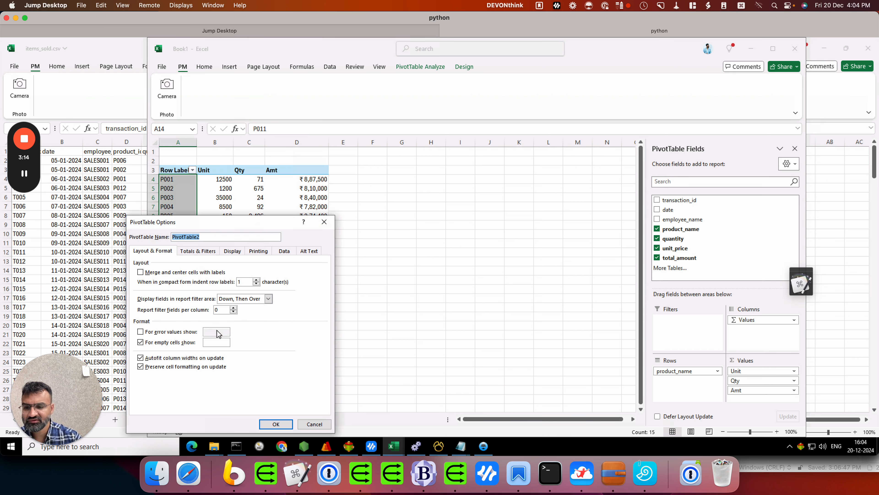
click(178, 273)
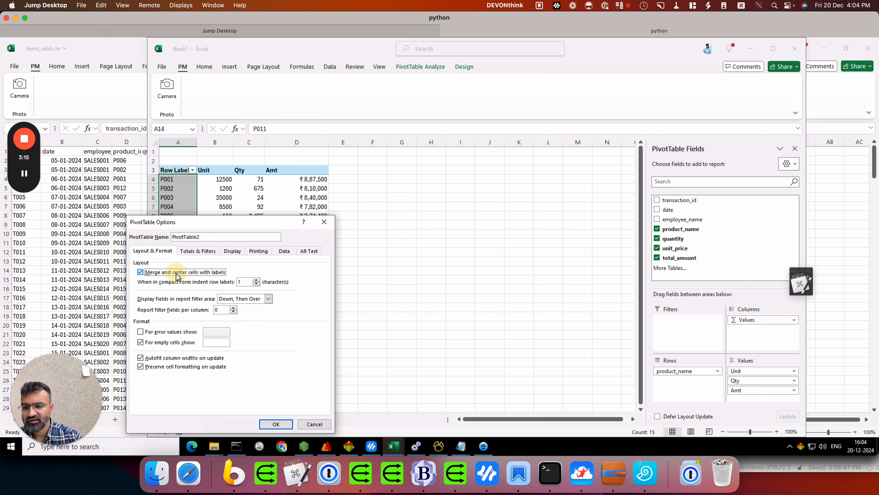
click(172, 359)
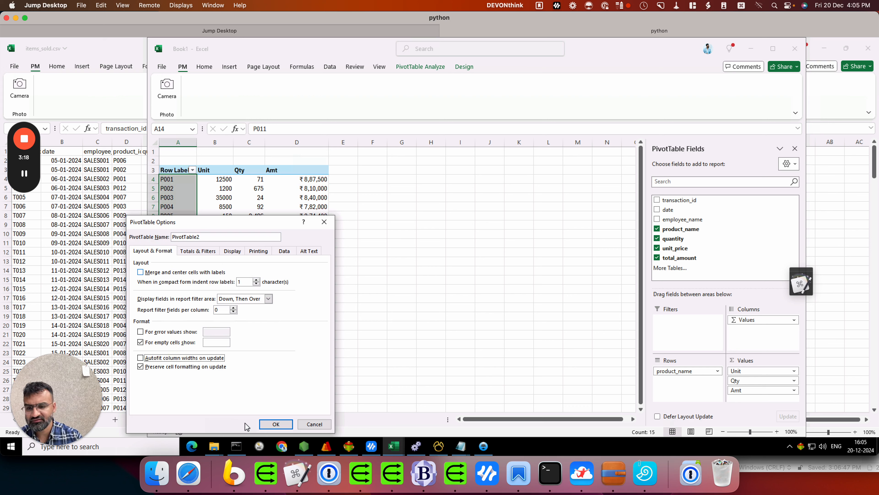
click(280, 424)
click(249, 261)
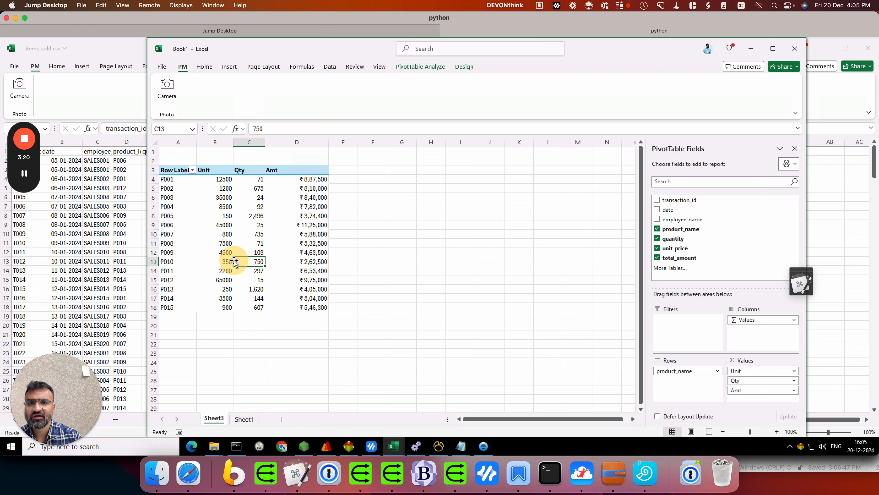
Rename the PivotTable as sales_pivot.
click(470, 67)
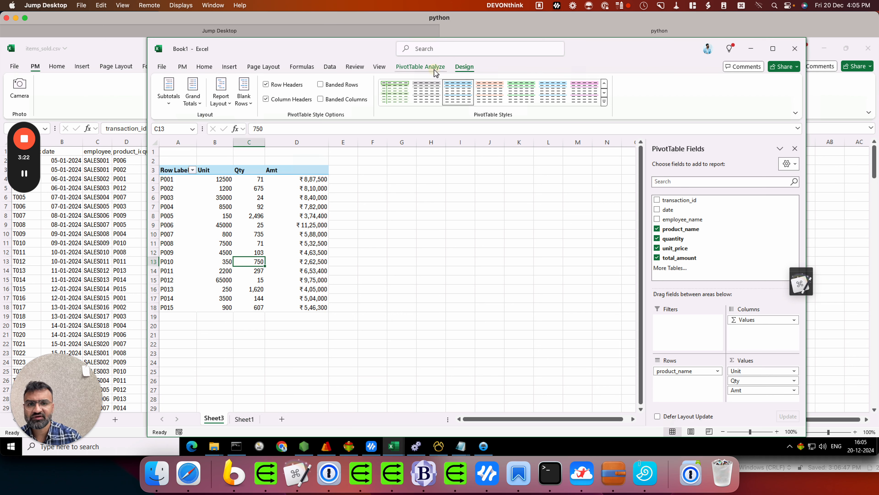
click(420, 67)
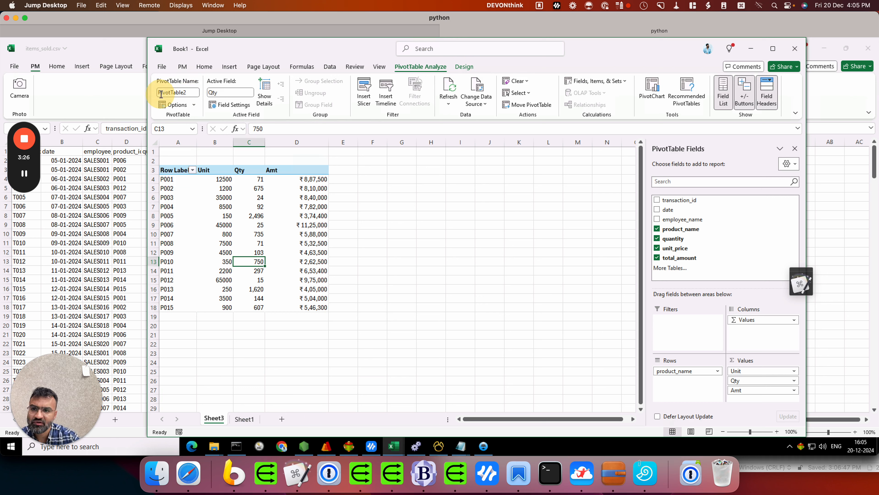
click(179, 93)
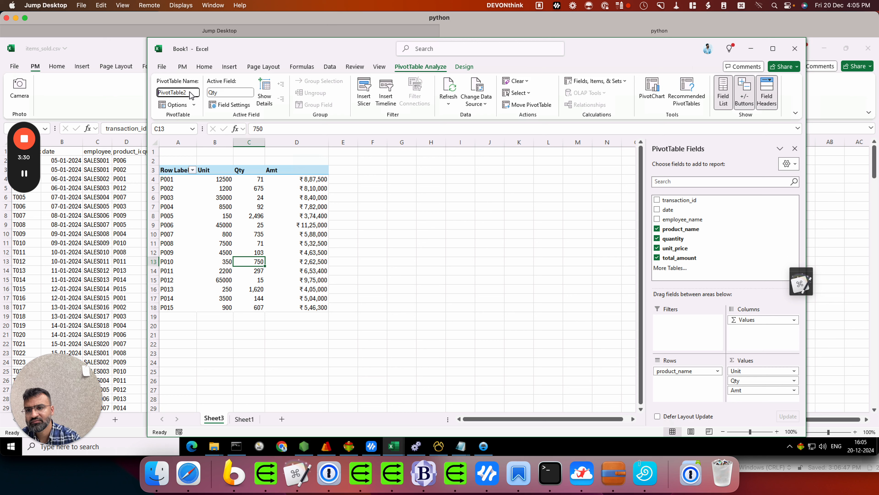
text(asdfasdfass)
drag(195, 89, 147, 87)
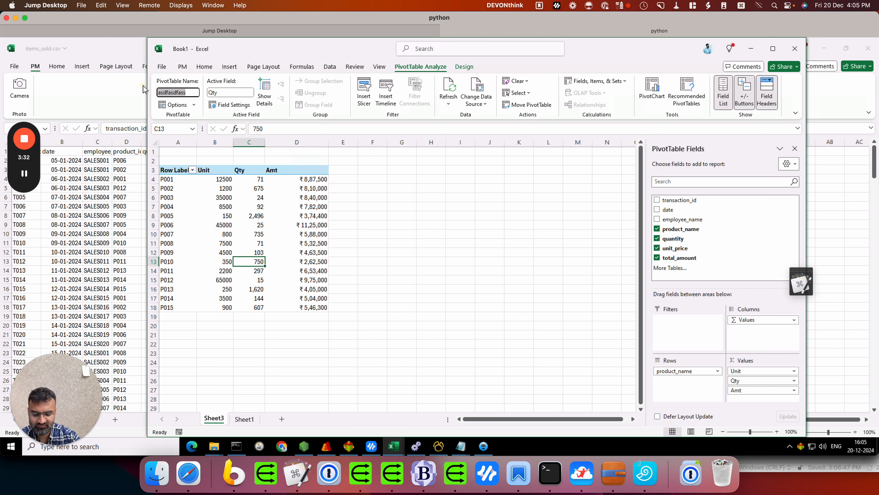
text(sales_pivot)
key(Return)
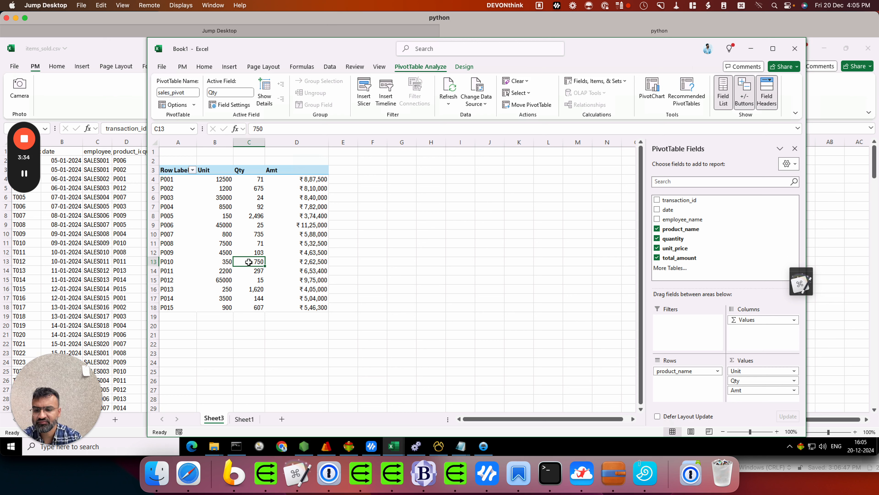
Rename Sheet1, which holds the source data table, as sales_sheet.
click(245, 227)
click(244, 420)
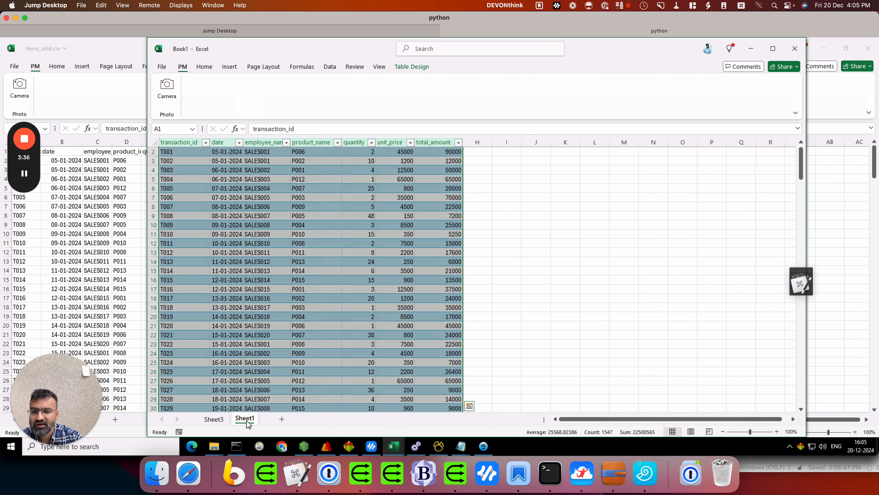
click(186, 180)
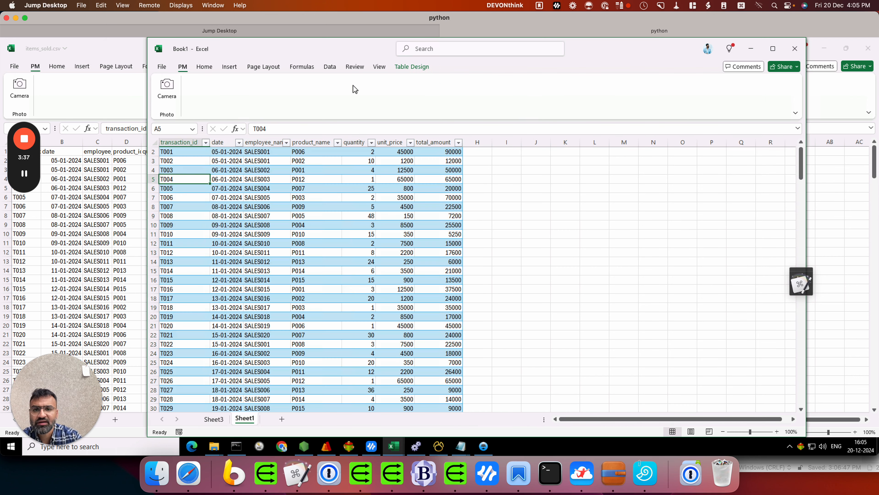
click(412, 66)
right_click(250, 425)
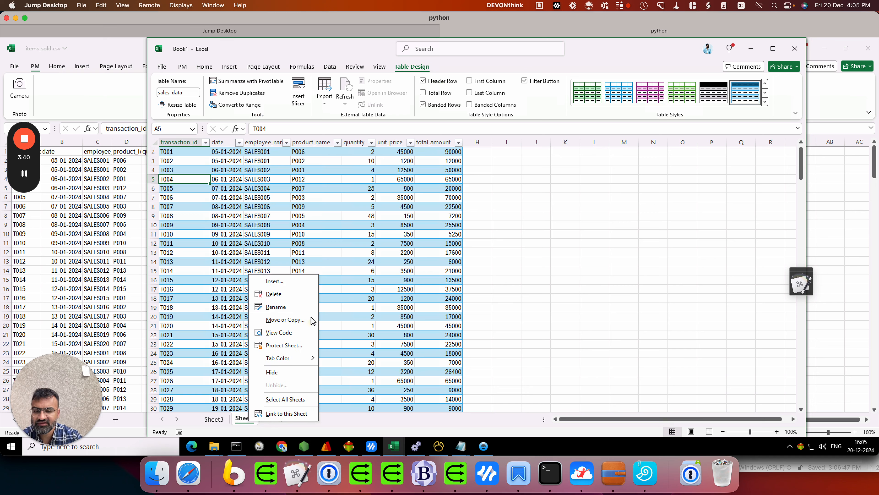
click(291, 307)
text(sales_sheet)
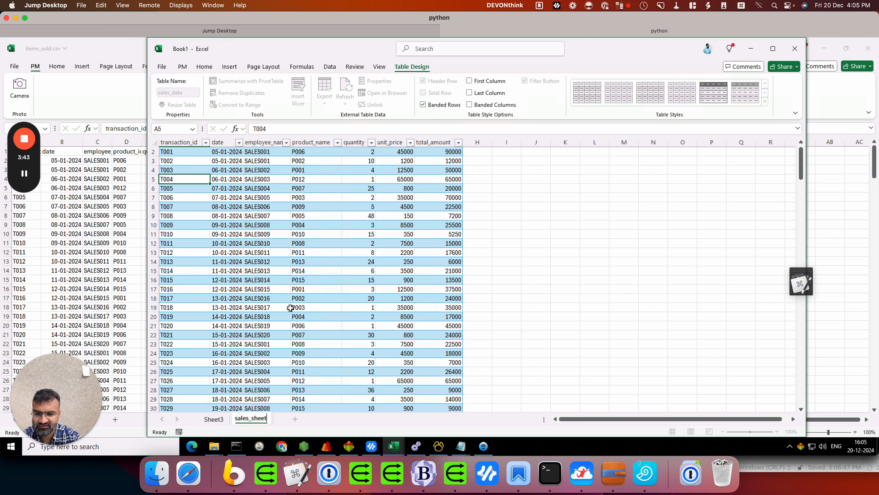
key(Return)
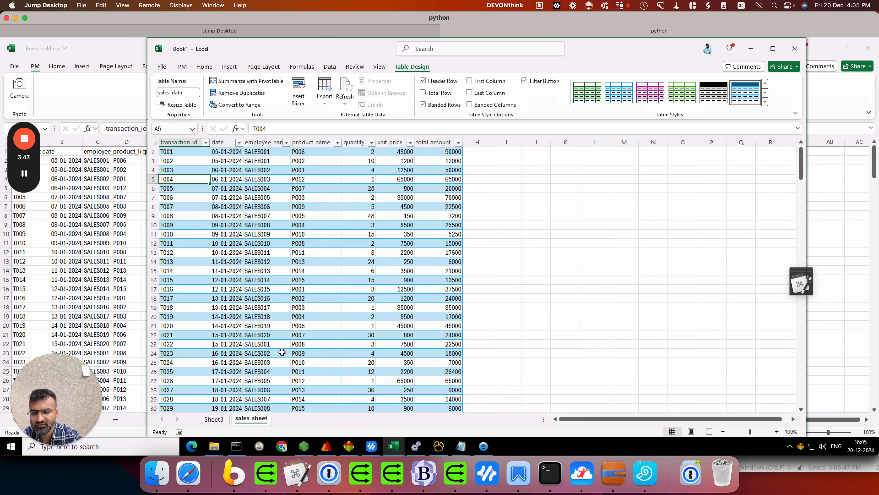
Rename Sheet3, which holds the PivotTable, as pivot_sheet.
click(209, 422)
right_click(209, 420)
click(244, 307)
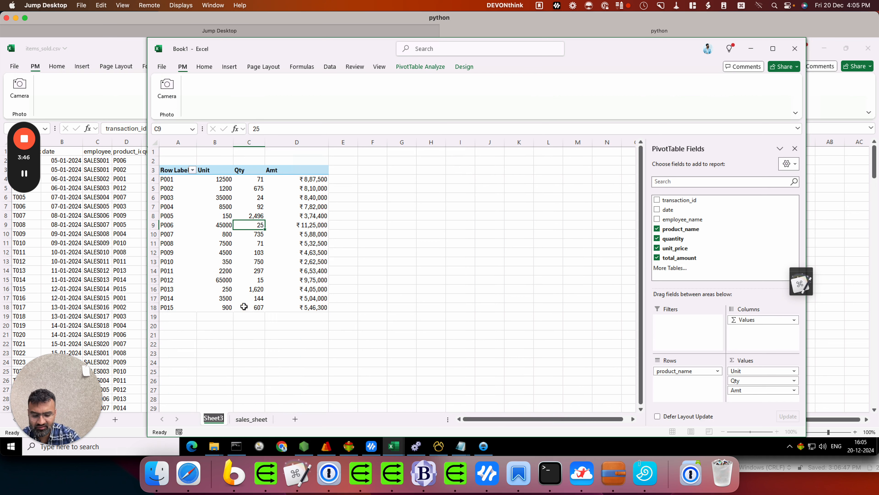
text(pivtot_sheet)
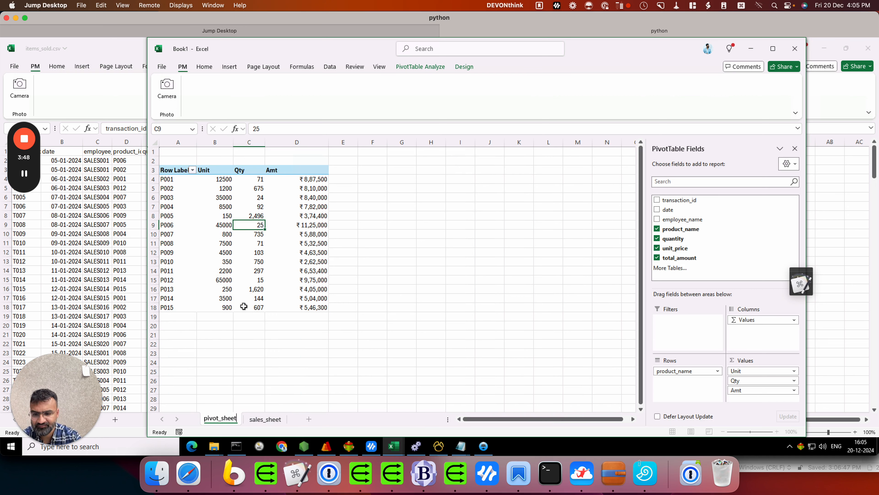
key(Return)
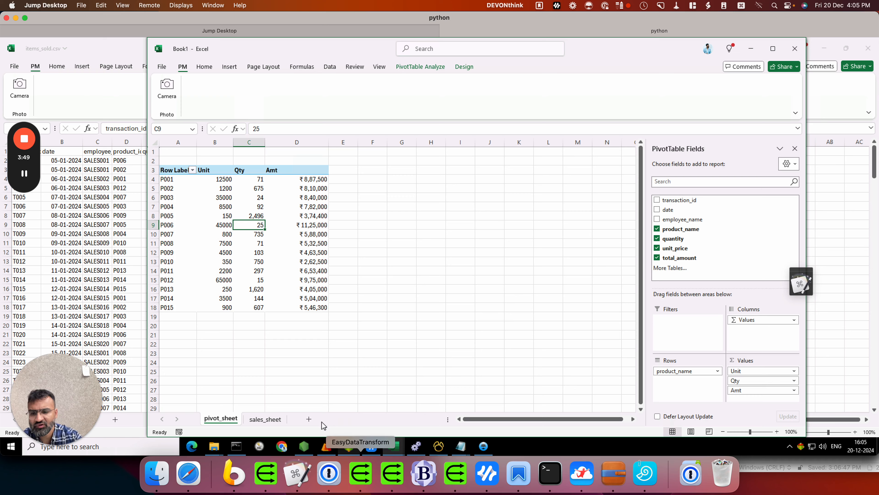
Hide the sales_sheet worksheet.
click(274, 419)
right_click(277, 419)
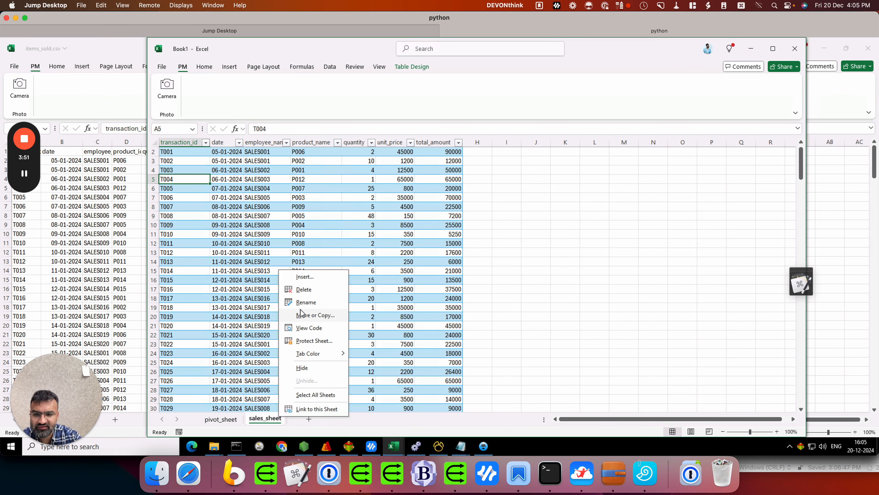
click(321, 368)
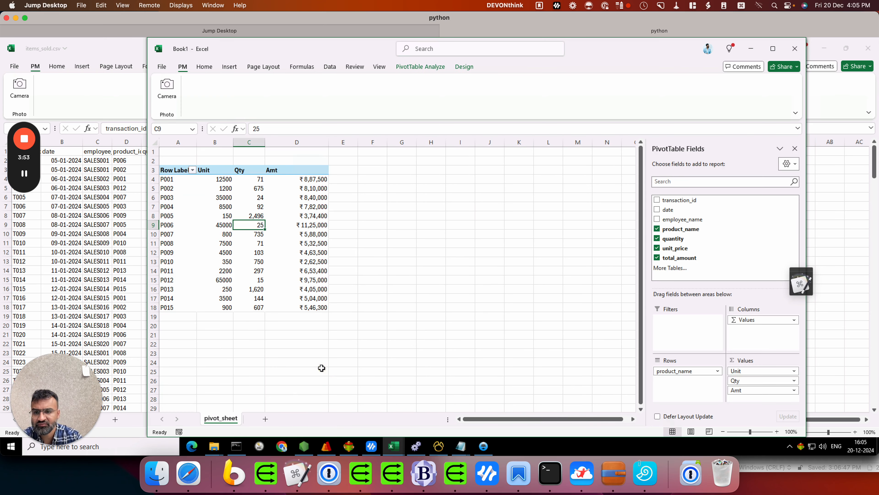
Save the workbook as sales_template.xlsx in the ETL - Testing Templates folder, in Excel Workbook format.
click(161, 66)
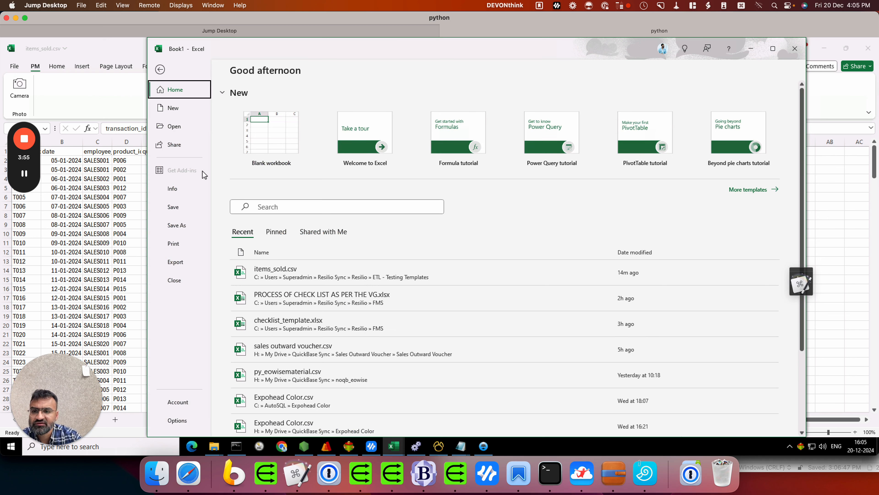
click(179, 227)
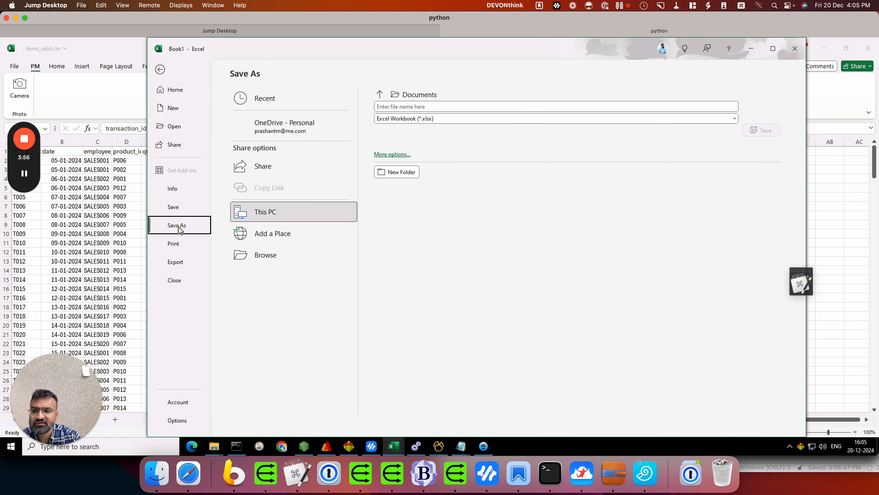
click(302, 251)
mouse_move(21, 178)
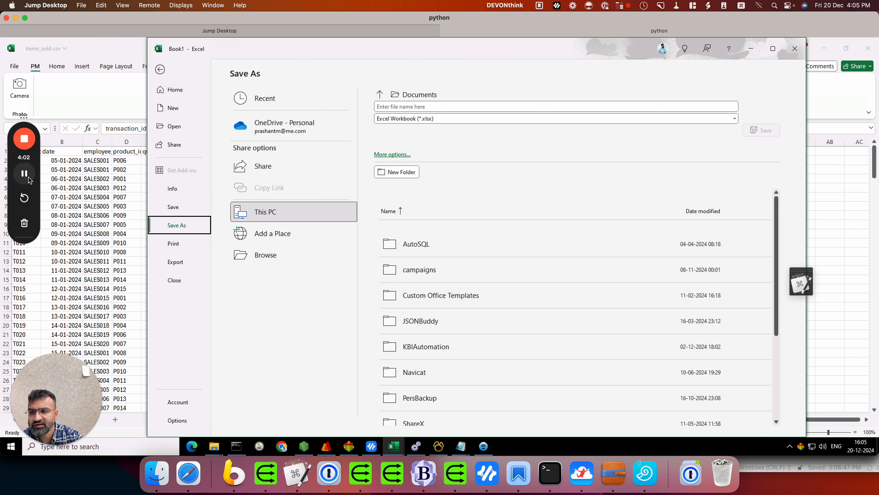
drag(227, 244, 177, 241)
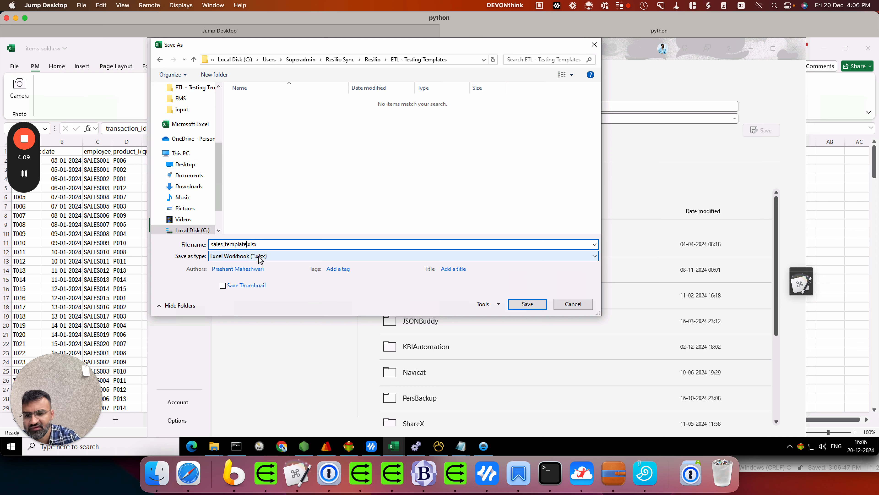
click(523, 304)
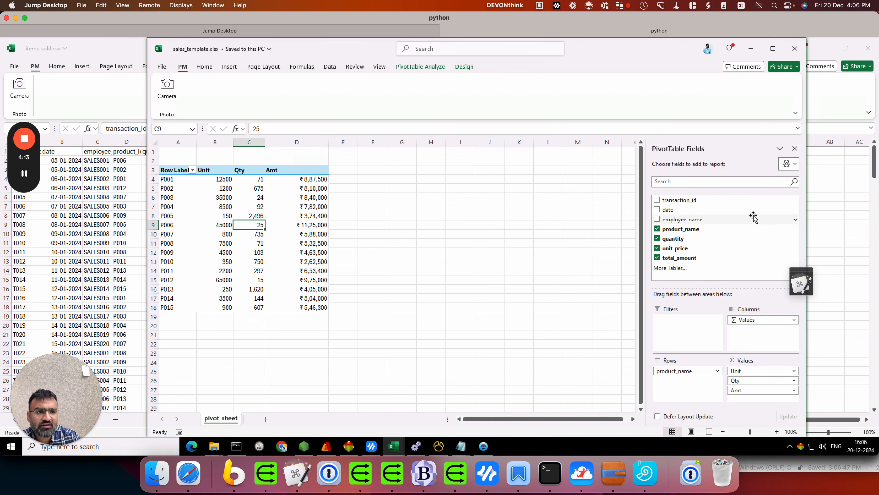
Close the sales_template.xlsx workbook and the items_sold.csv file.
click(793, 50)
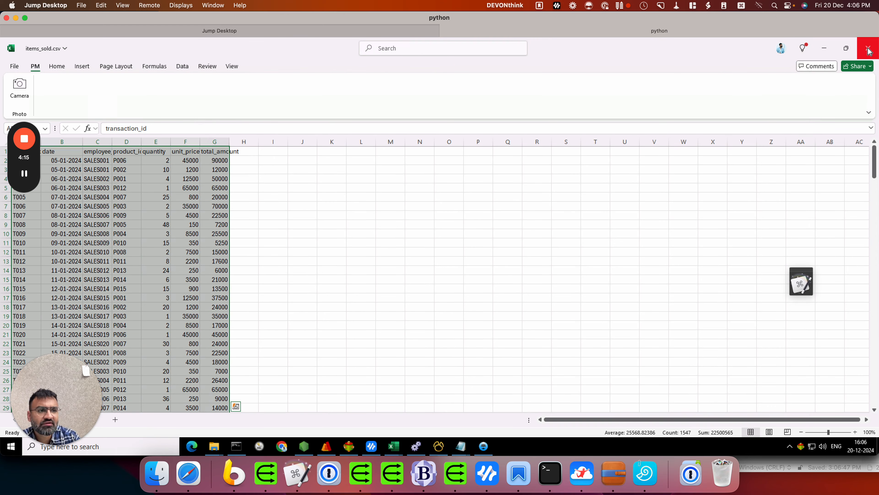
click(868, 50)
click(459, 255)
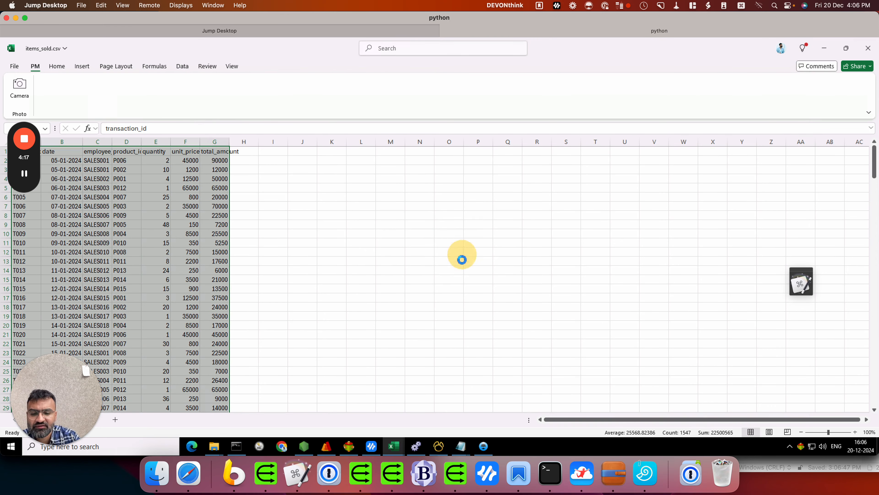
Switch to Advanced ETL Processor and close the items_sold.csv, salesman.csv and items.csv Notepad windows.
click(349, 448)
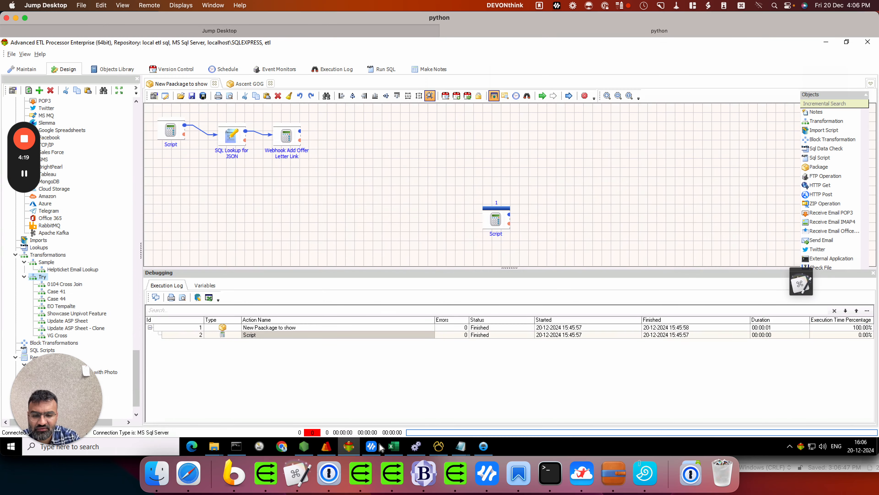
mouse_move(459, 448)
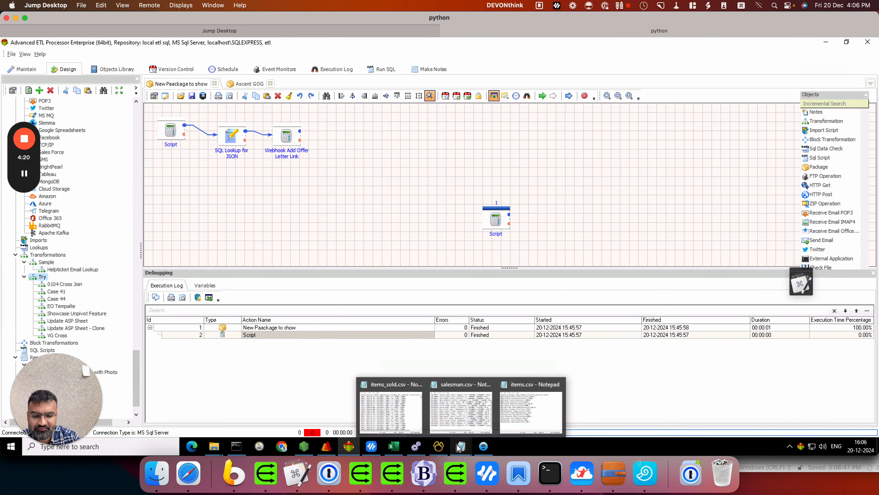
click(419, 384)
click(453, 385)
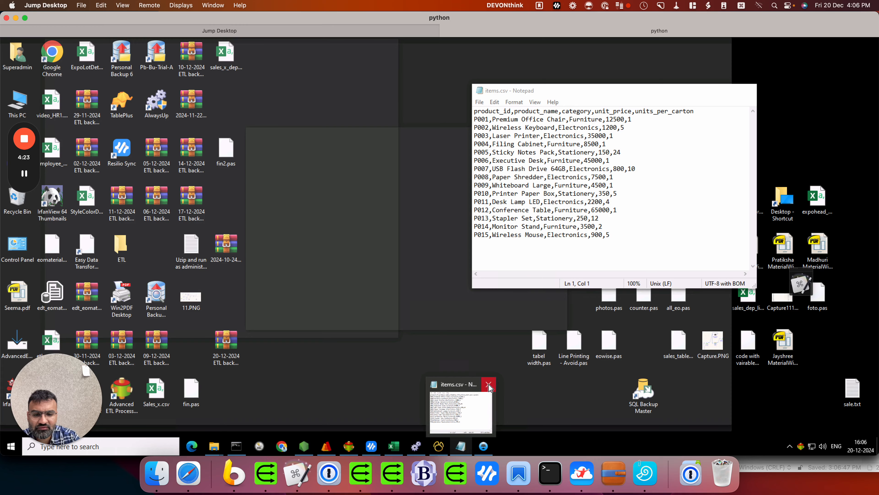
click(489, 385)
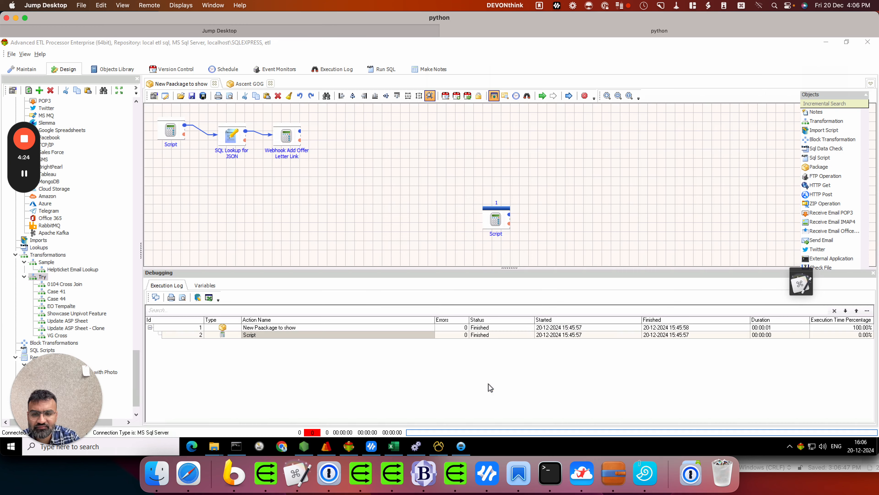
Start a new transformation in the Try group of Transformations.
right_click(40, 277)
click(123, 168)
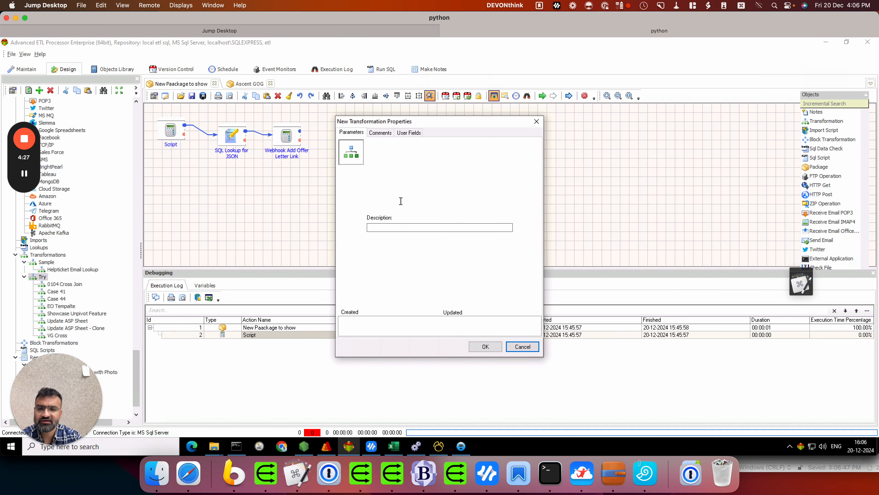